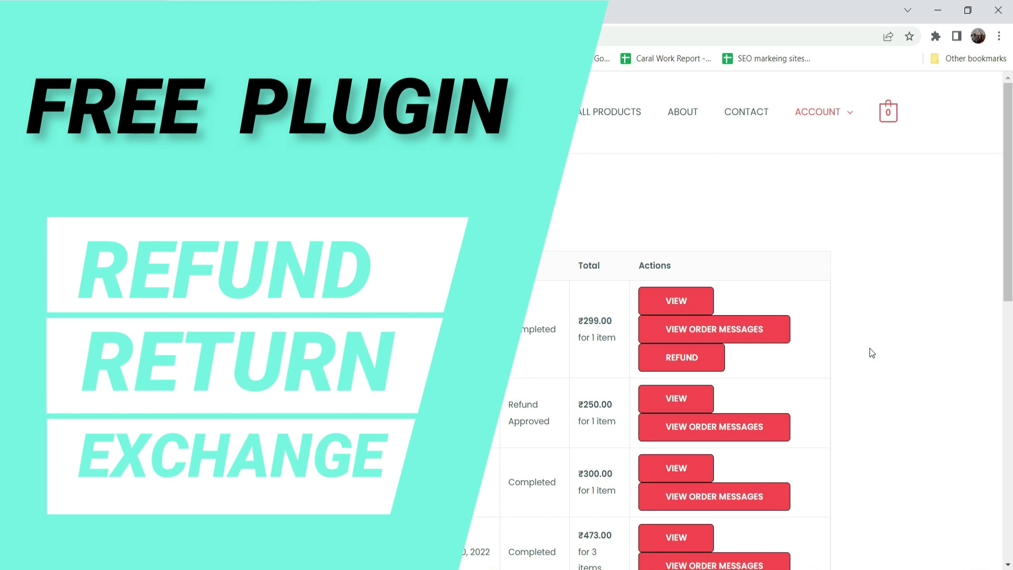
# Step: Look over the customer's order list and open the refund request form for the ₹299.00 order
pyautogui.scroll(-4, 903, 300)
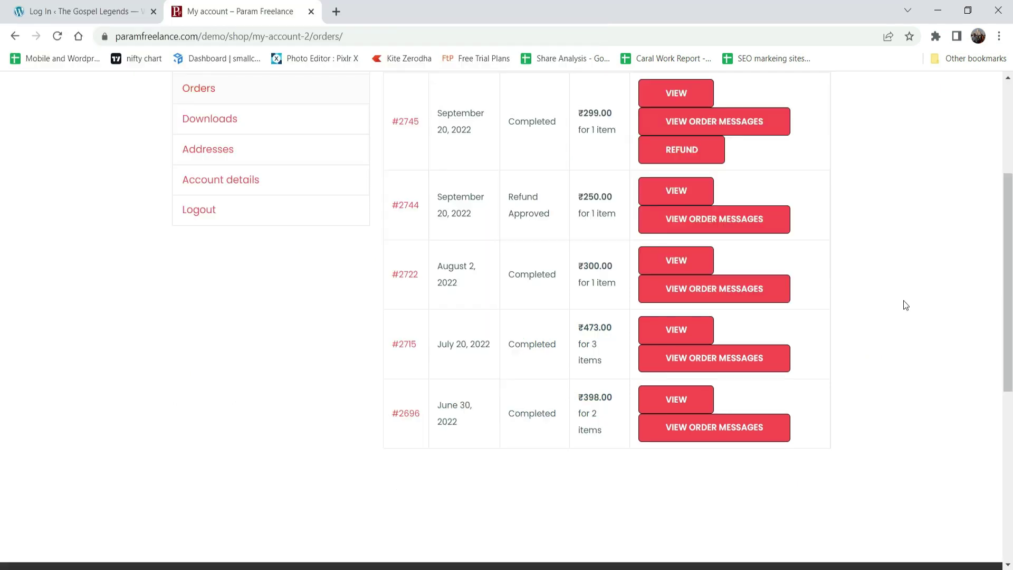
pyautogui.scroll(3, 923, 296)
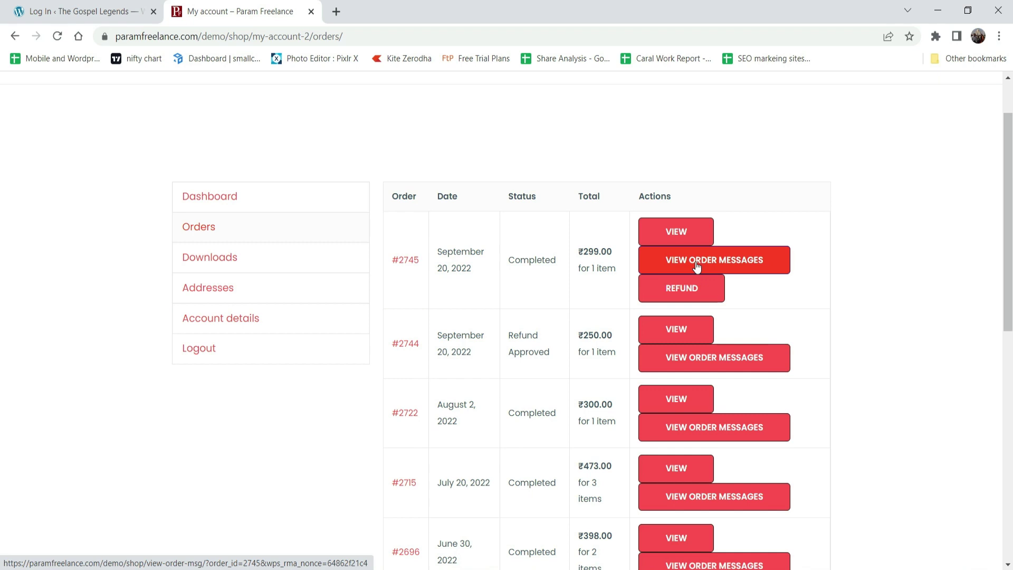
pyautogui.click(679, 290)
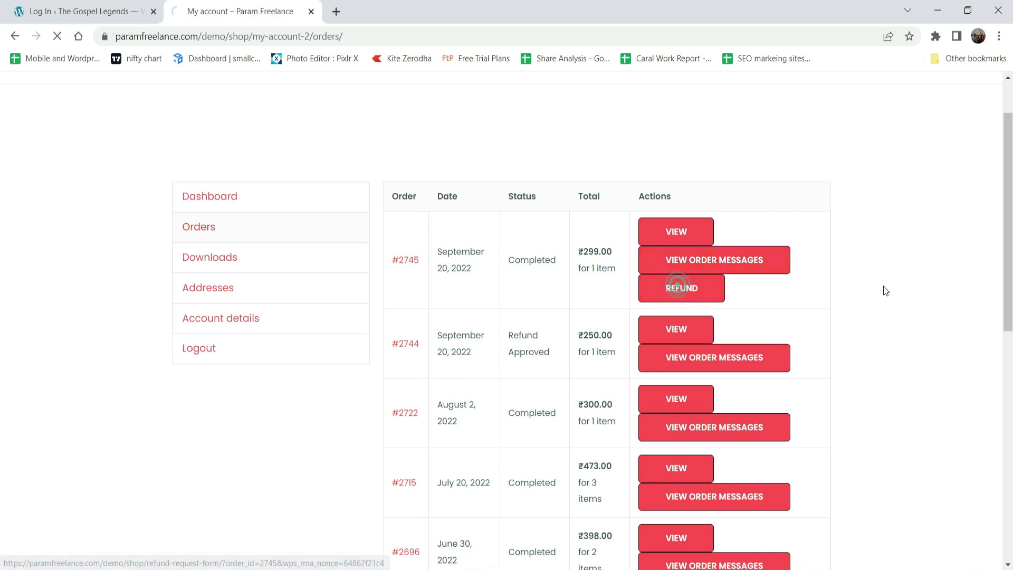
# Step: Examine the refund request form's bank details, subject options, refund reason, description, file attachment and billing address fields
pyautogui.scroll(-2, 958, 243)
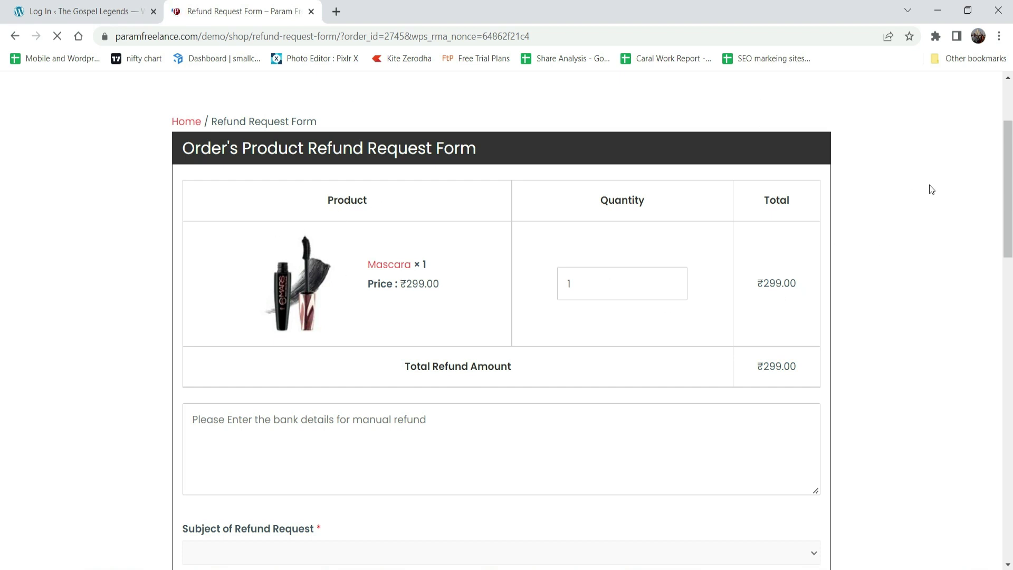
pyautogui.scroll(-2, 929, 187)
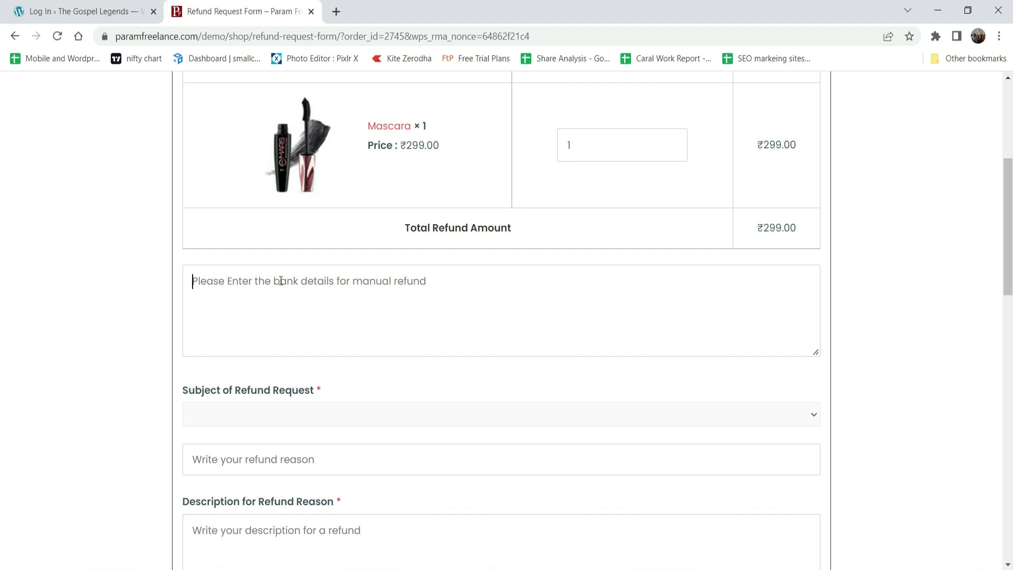
pyautogui.scroll(-4, 281, 281)
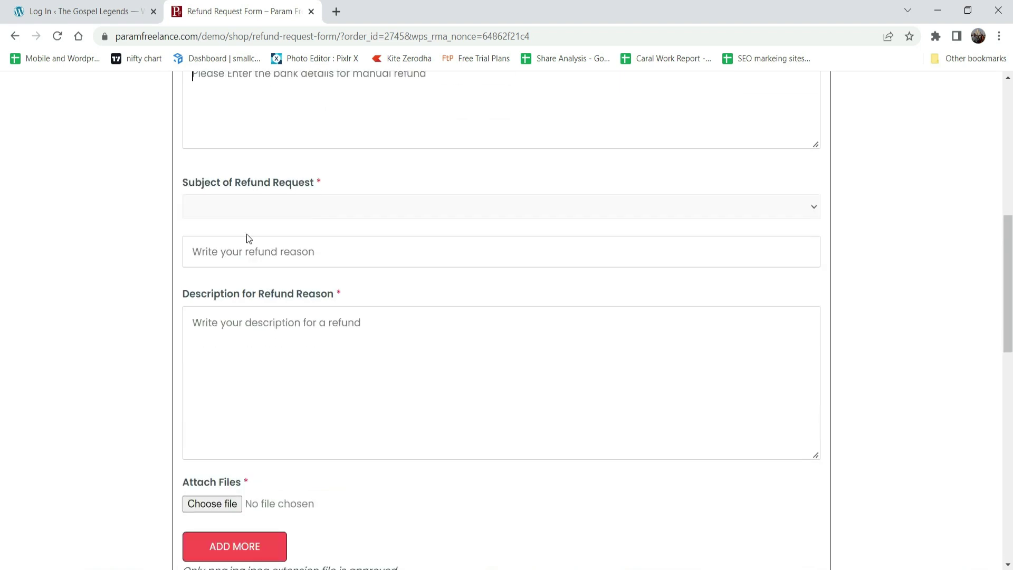
pyautogui.click(284, 212)
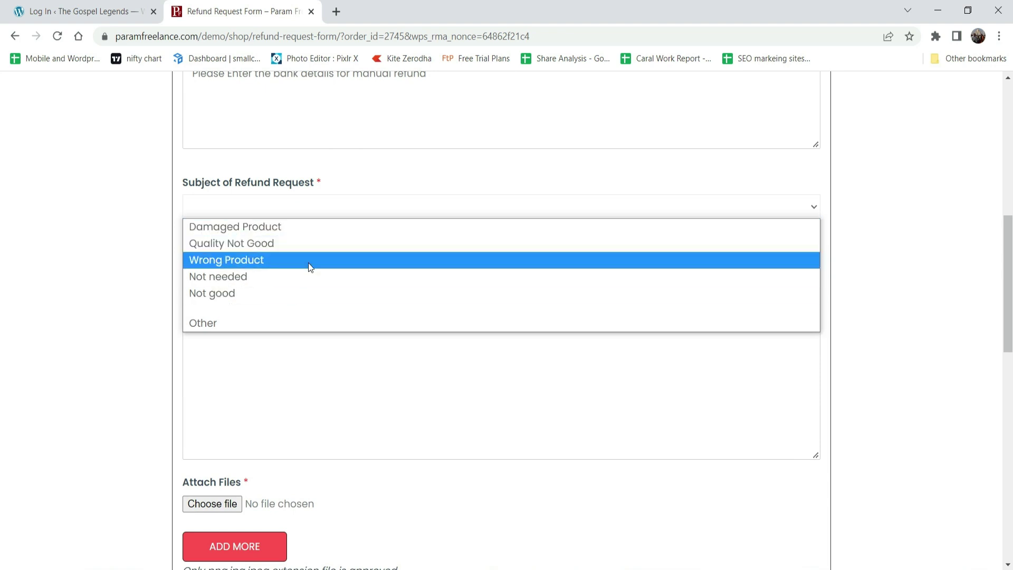
pyautogui.click(113, 219)
pyautogui.click(289, 249)
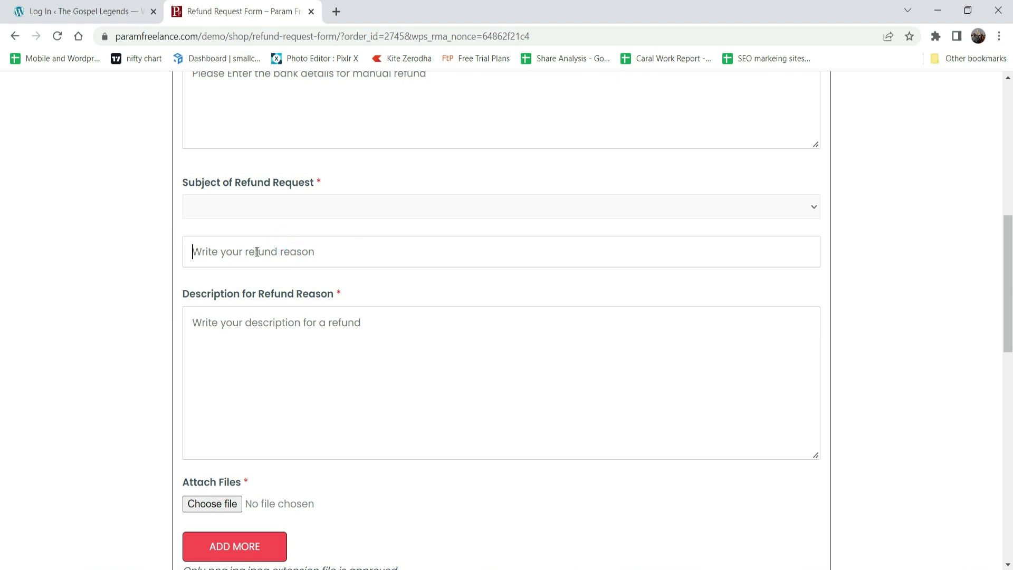
pyautogui.click(290, 347)
pyautogui.scroll(-4, 372, 349)
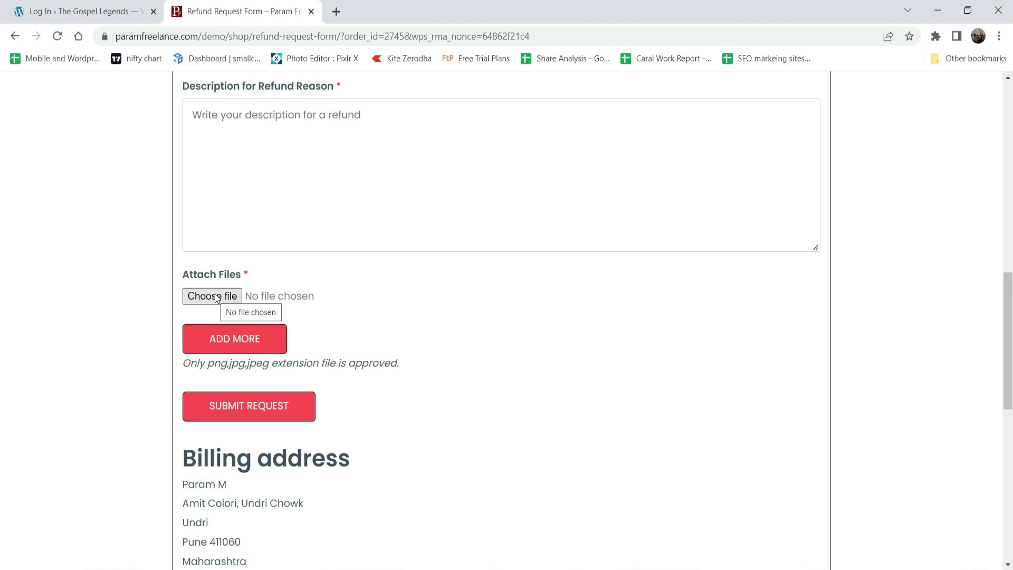
pyautogui.scroll(-3, 216, 299)
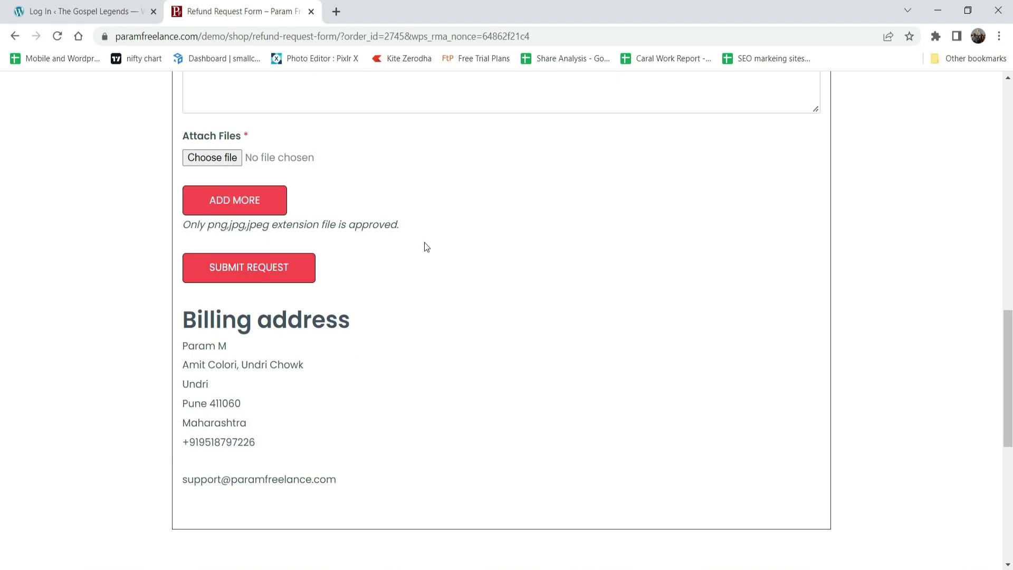
pyautogui.scroll(8, 435, 242)
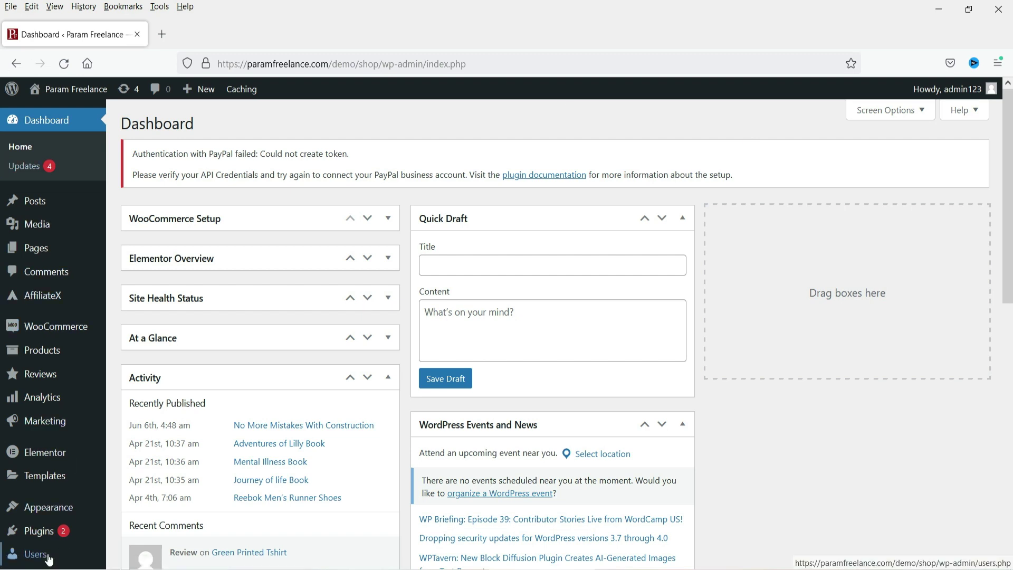
# Step: Search the WordPress plugin directory for "woocommerce return refund" and install Return Refund and Exchange For WooCommerce by WP Swings
pyautogui.moveTo(43, 536)
pyautogui.click(122, 510)
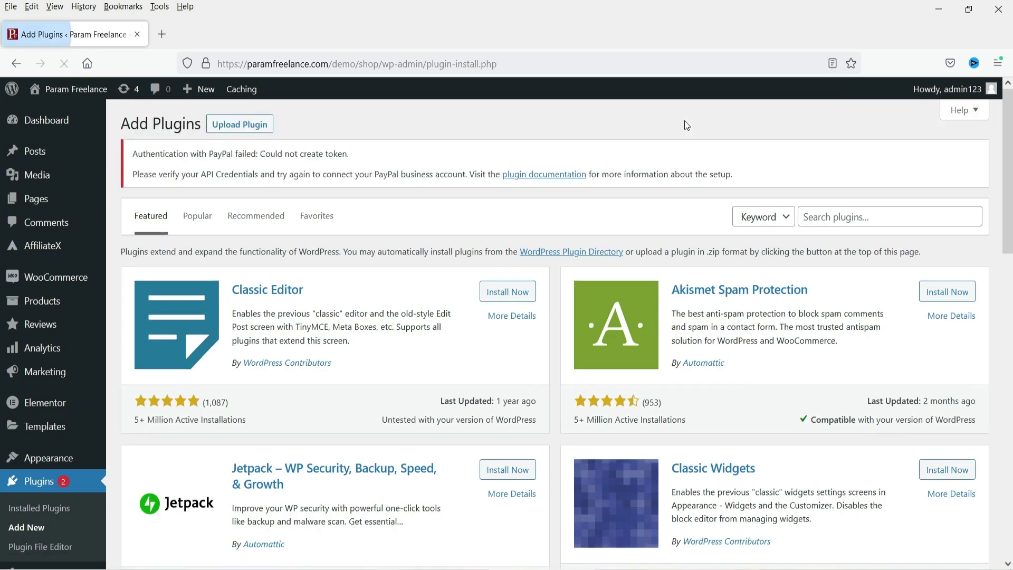
pyautogui.click(832, 221)
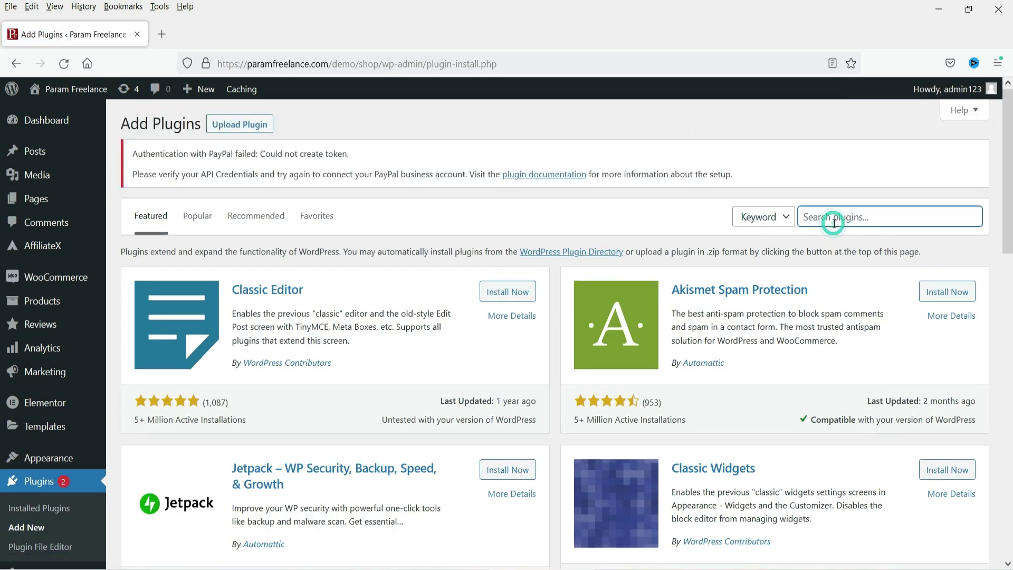
pyautogui.write('woocommerce return re')
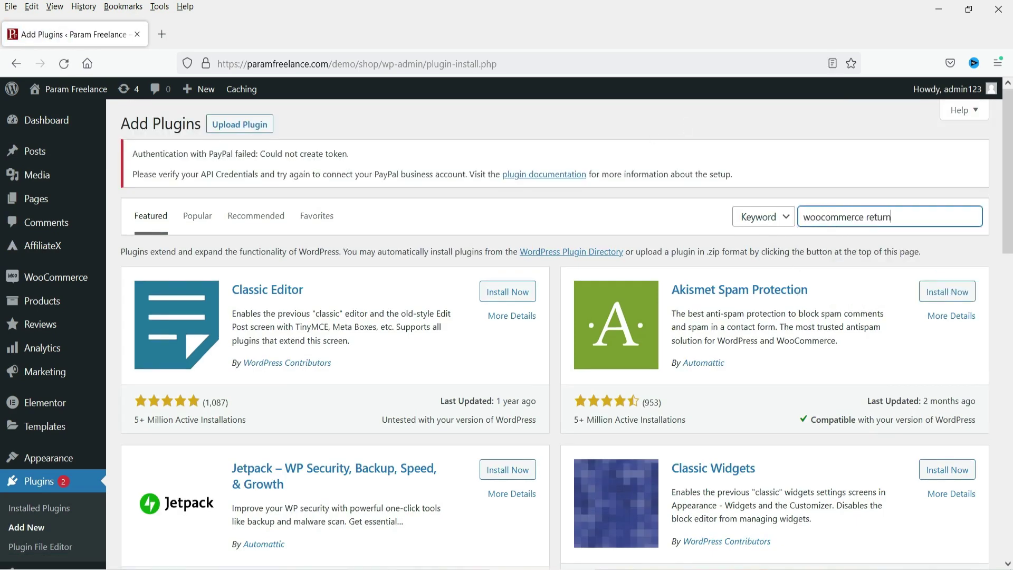
pyautogui.write('fund')
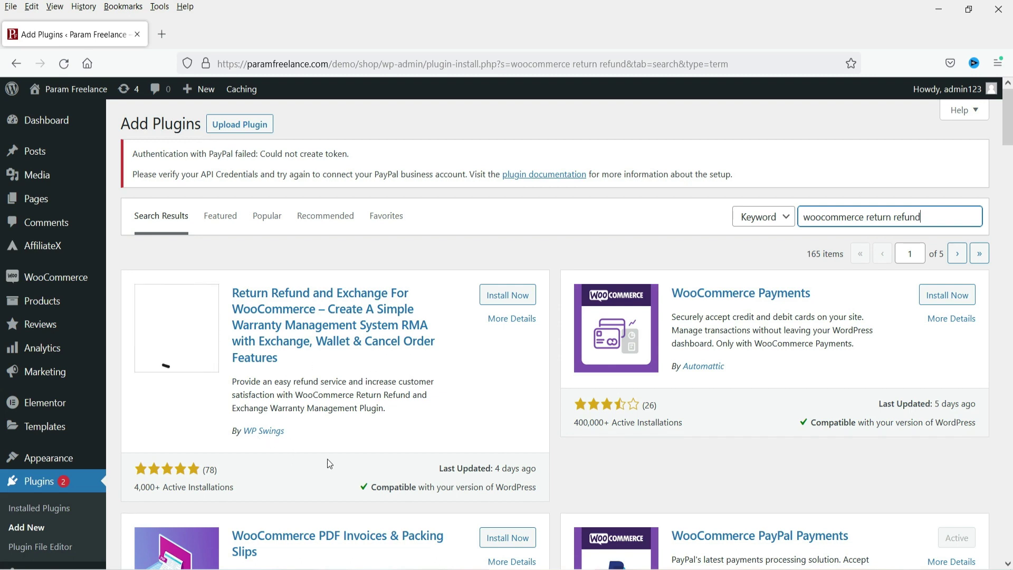
pyautogui.click(507, 301)
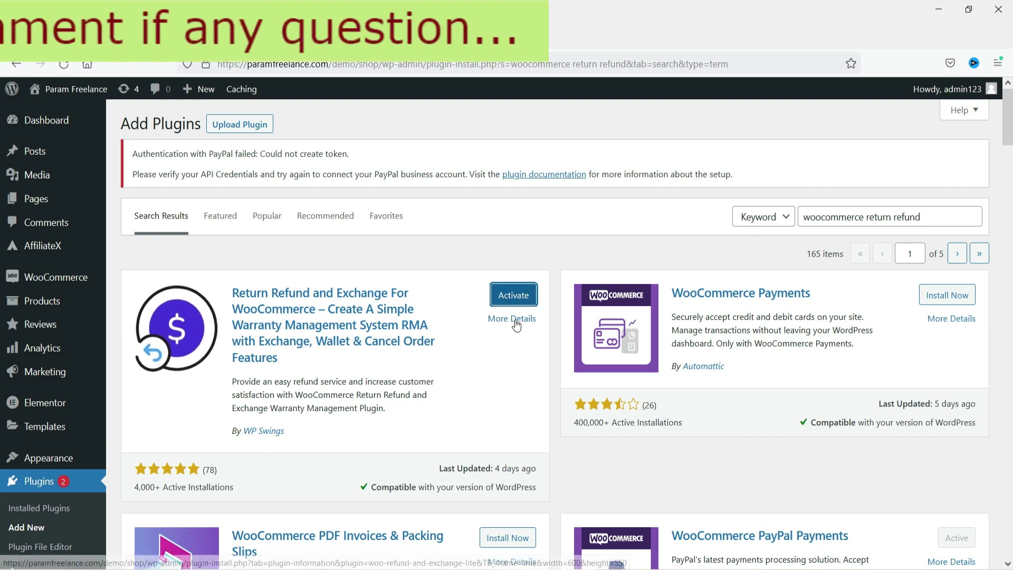
# Step: Read the description of the Return Refund and Exchange For WooCommerce plugin, covering its features and what the free version includes
pyautogui.click(515, 320)
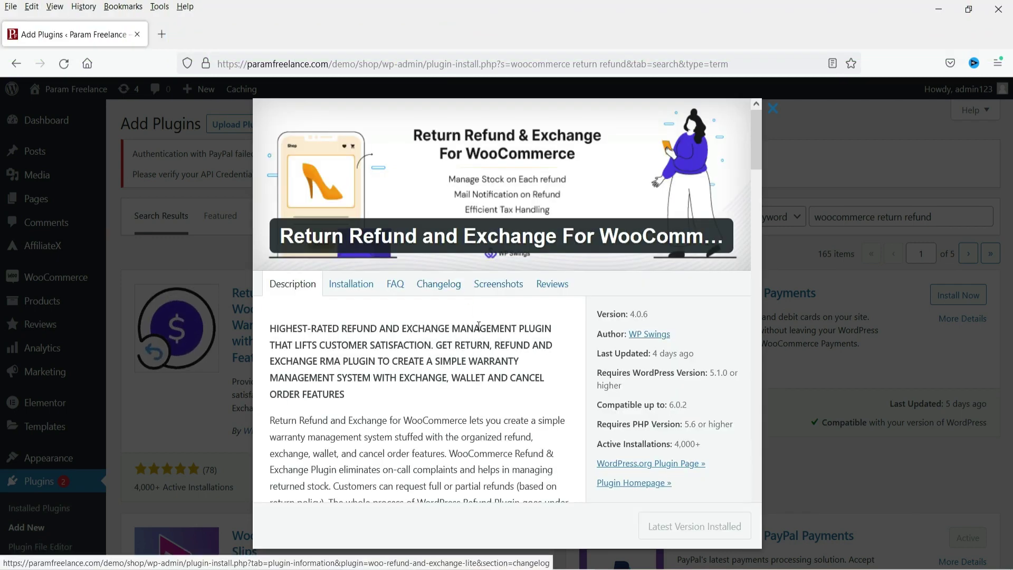
pyautogui.scroll(-10, 478, 325)
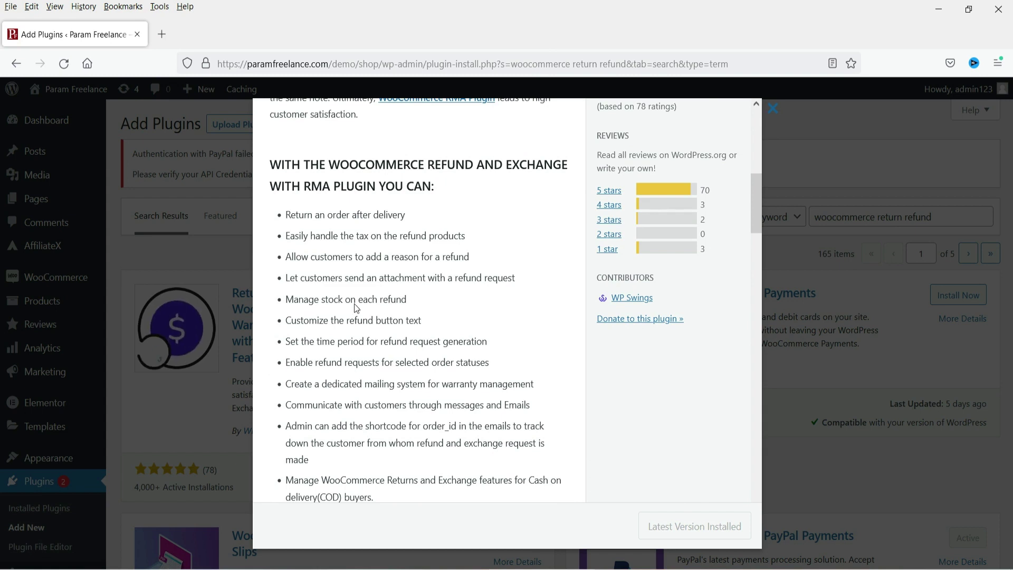
pyautogui.scroll(-3, 368, 326)
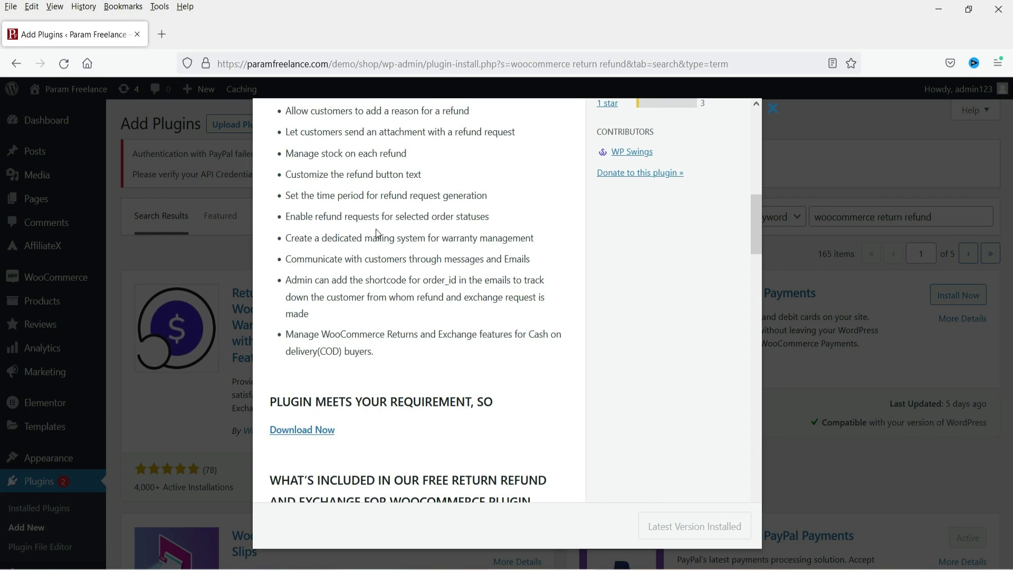
pyautogui.scroll(-1, 425, 232)
pyautogui.scroll(-3, 426, 232)
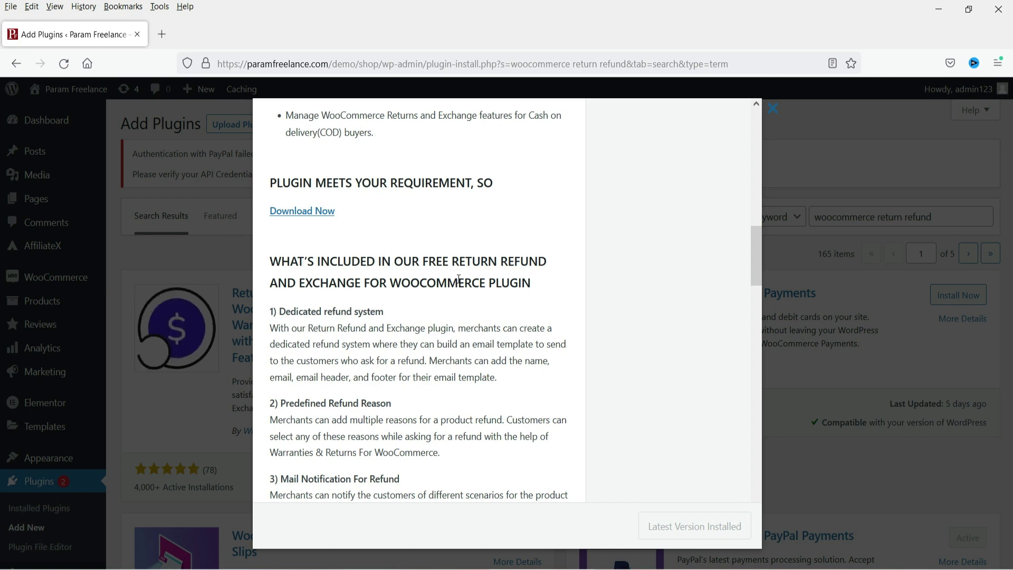
pyautogui.scroll(-10, 485, 285)
pyautogui.scroll(4, 508, 287)
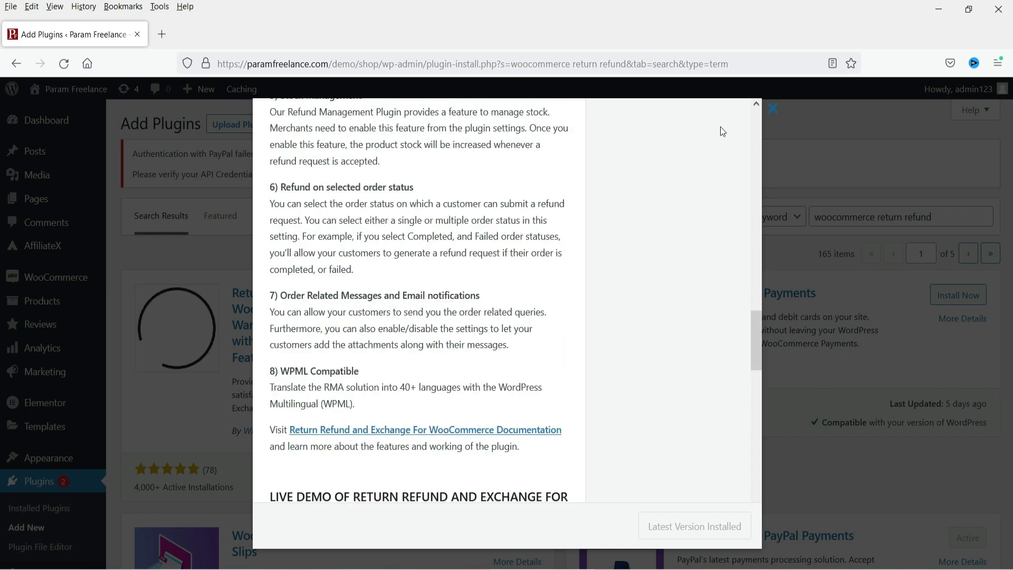
pyautogui.click(773, 109)
# Step: Activate the Return Refund and Exchange For WooCommerce plugin and bring up its general settings
pyautogui.click(517, 296)
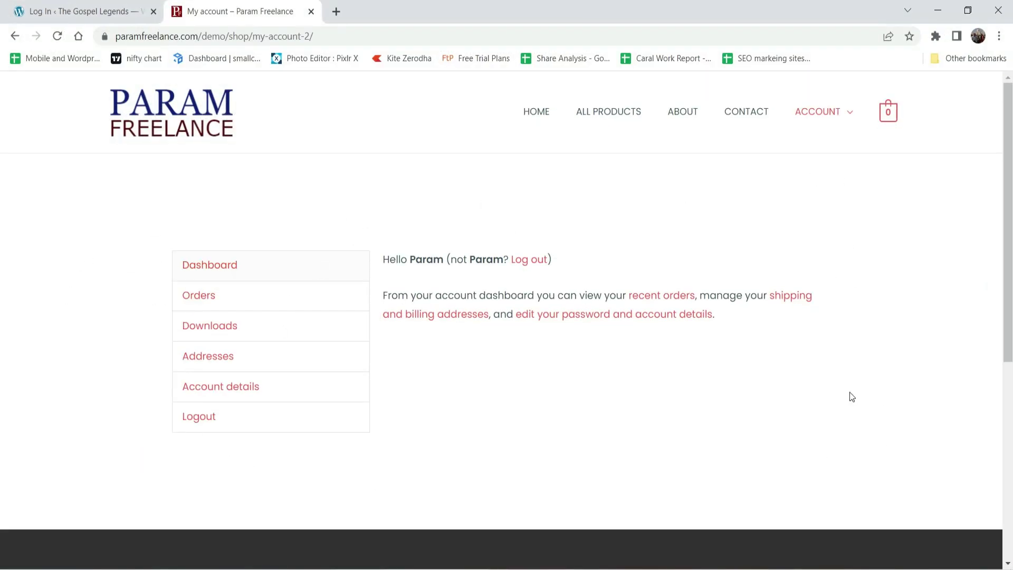
pyautogui.hotkey('alt', 'Tab')
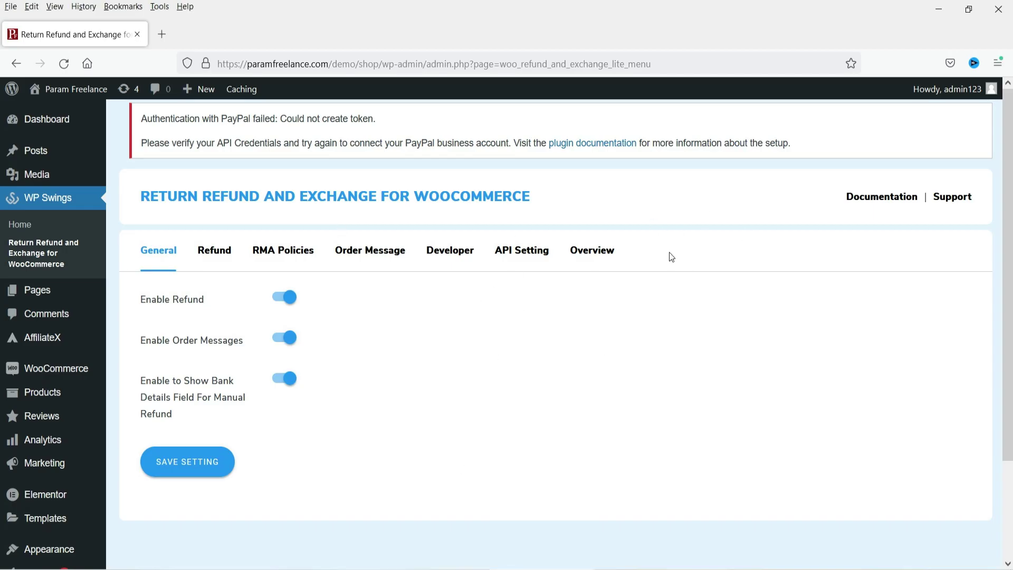
# Step: Switch to the customer's store account in Chrome and open the refund request form for the ₹299.00 order from the order list
pyautogui.hotkey('alt', 'Tab')
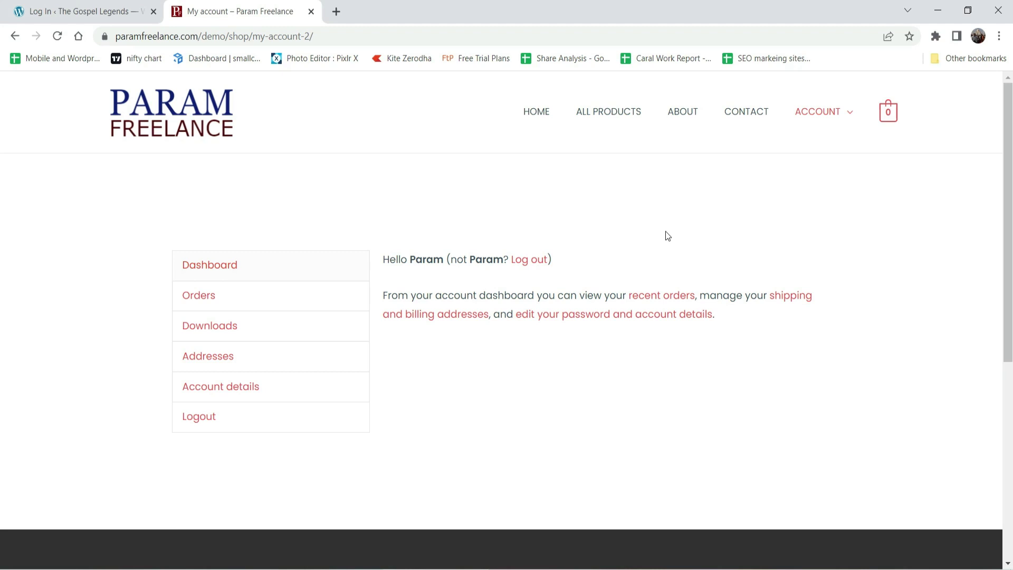
pyautogui.moveTo(817, 116)
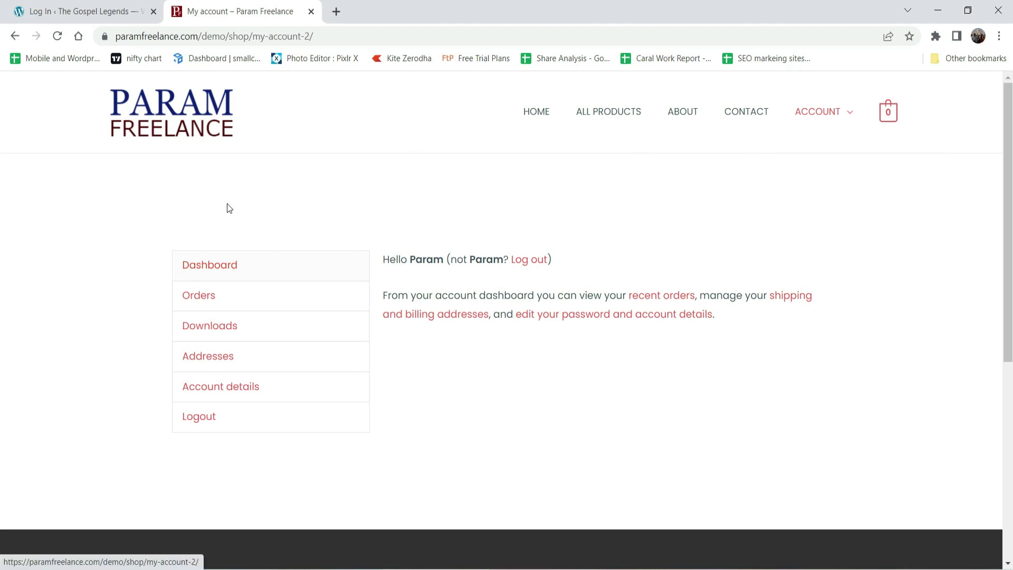
pyautogui.click(203, 302)
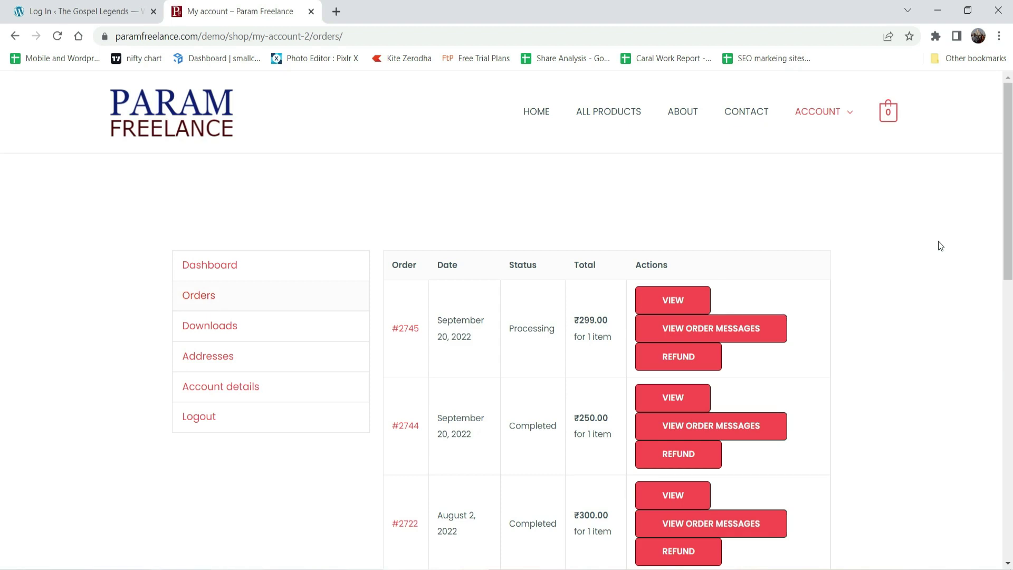
pyautogui.scroll(-1, 929, 245)
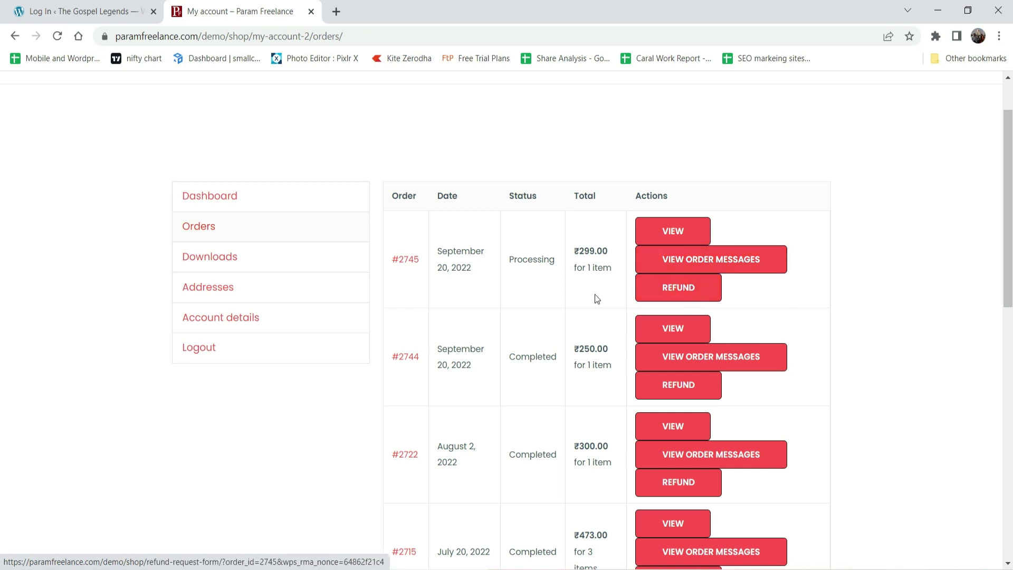
pyautogui.click(657, 287)
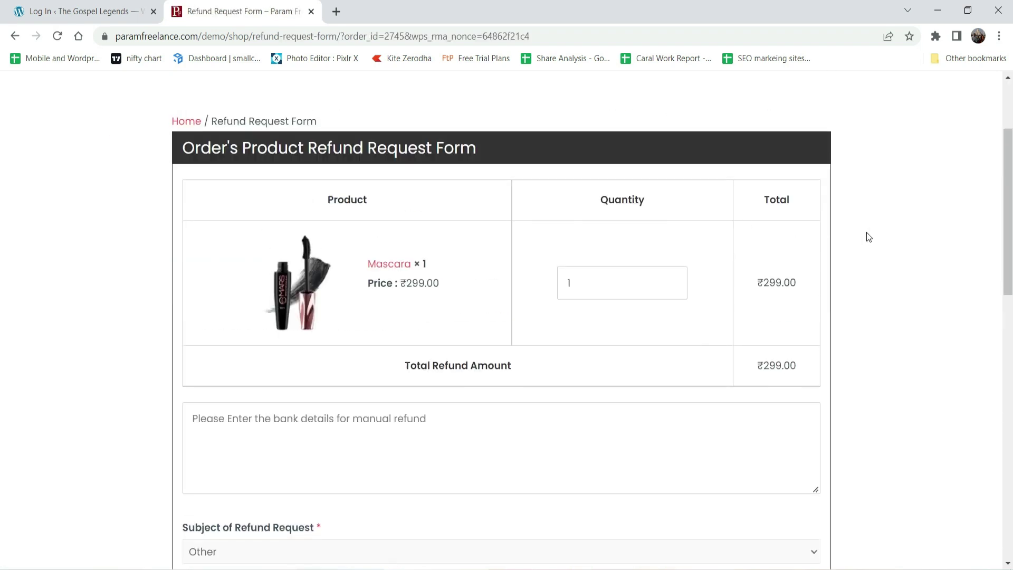
# Step: Review the default refund request form, checking the product table, bank details, subject of refund request, refund reason and billing address
pyautogui.scroll(-1, 424, 189)
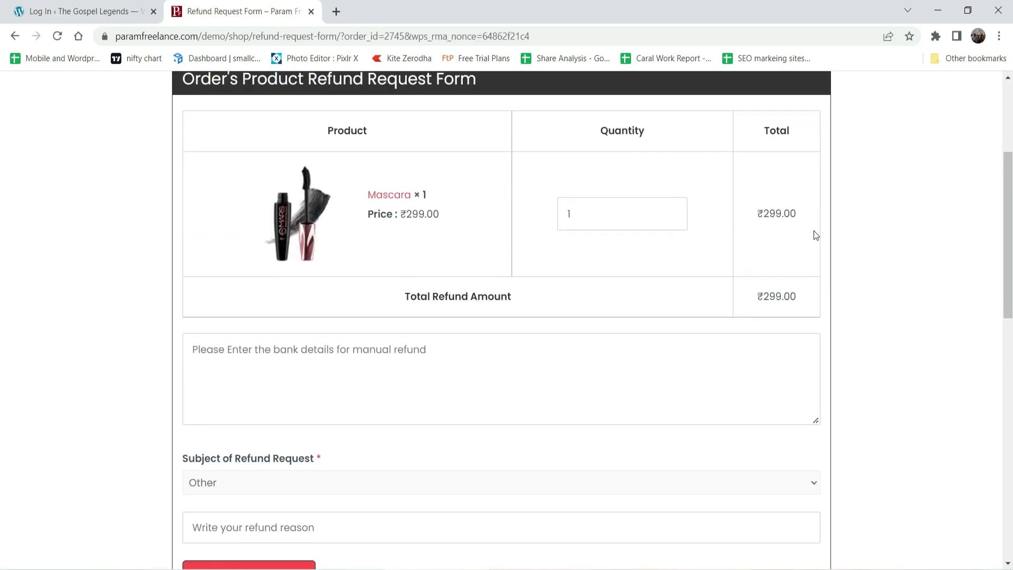
pyautogui.scroll(-4, 807, 220)
pyautogui.scroll(1, 201, 174)
pyautogui.click(215, 153)
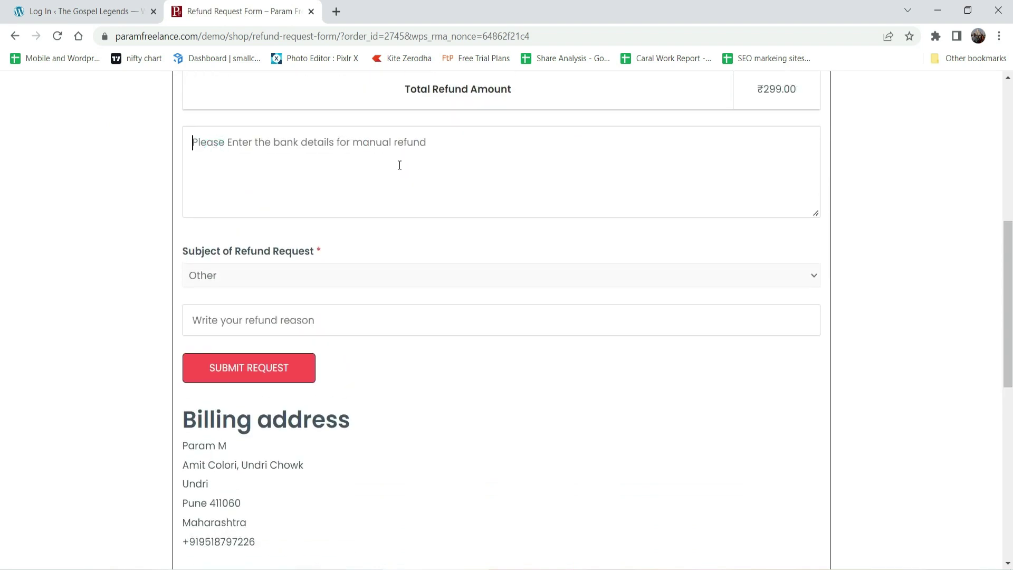
pyautogui.click(262, 278)
pyautogui.click(264, 280)
pyautogui.scroll(-1, 253, 242)
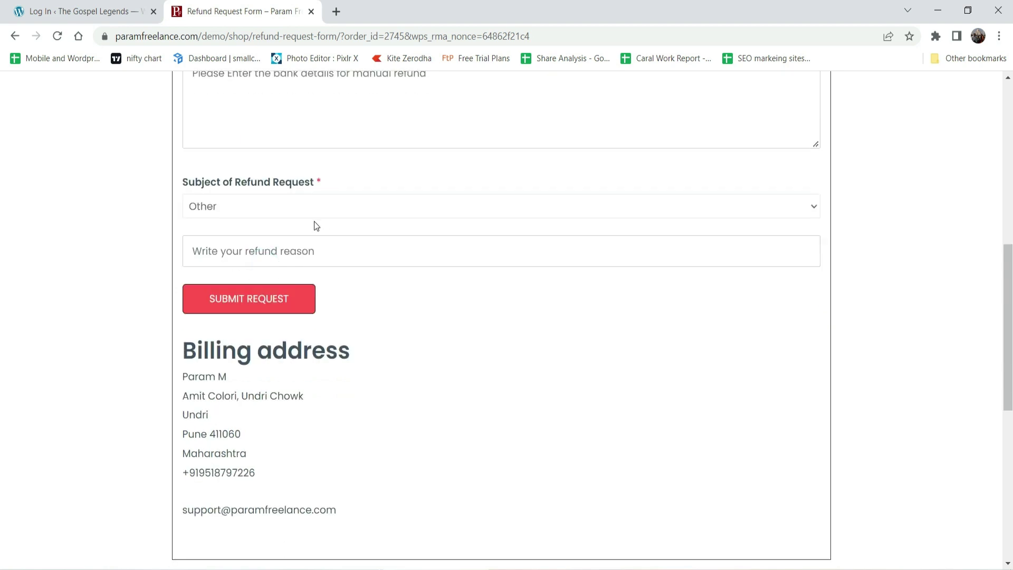
pyautogui.click(220, 253)
pyautogui.scroll(-3, 419, 312)
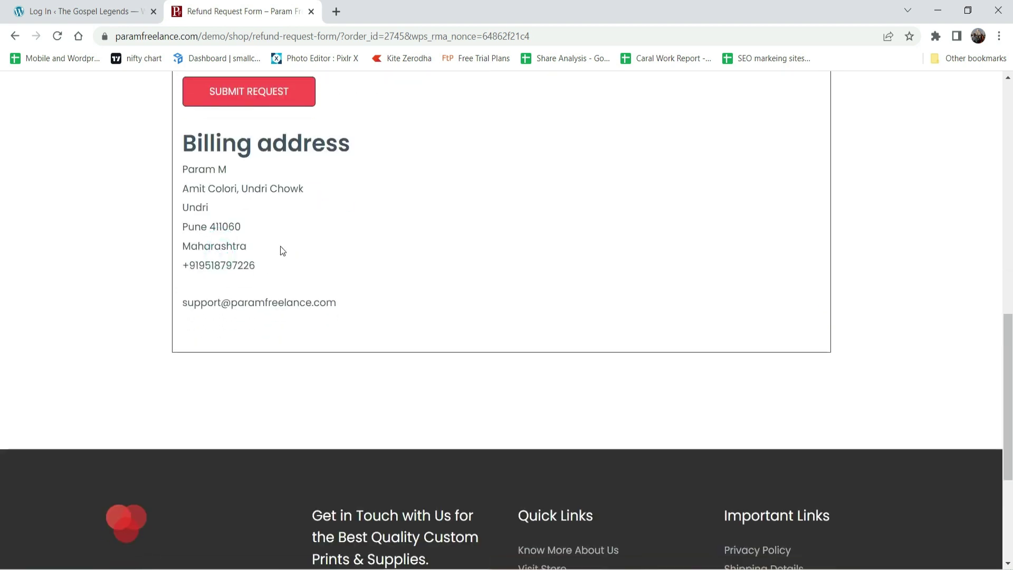
pyautogui.scroll(10, 267, 248)
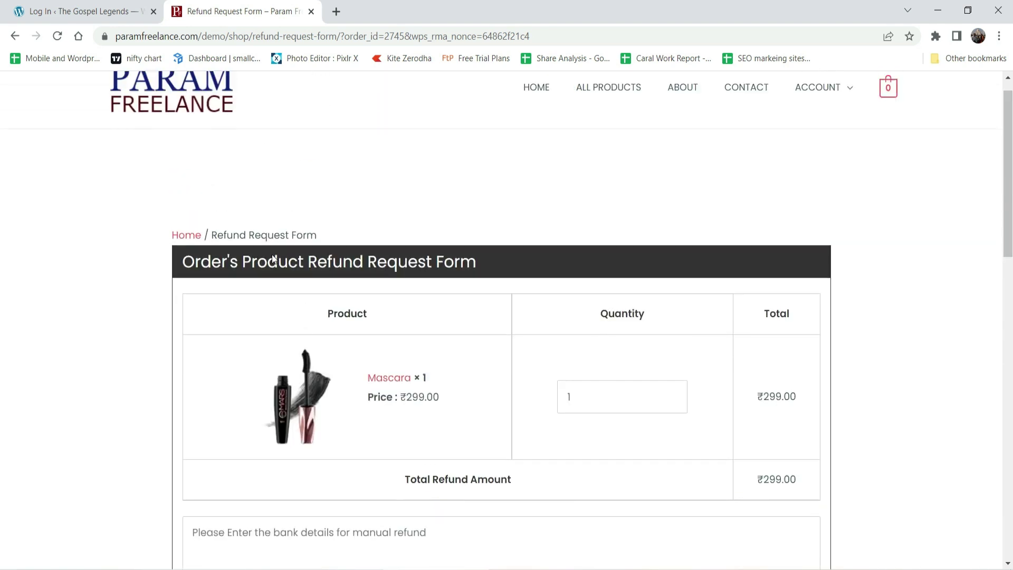
# Step: Turn the Enable Refund option off and back on in the plugin's general settings
pyautogui.moveTo(831, 119)
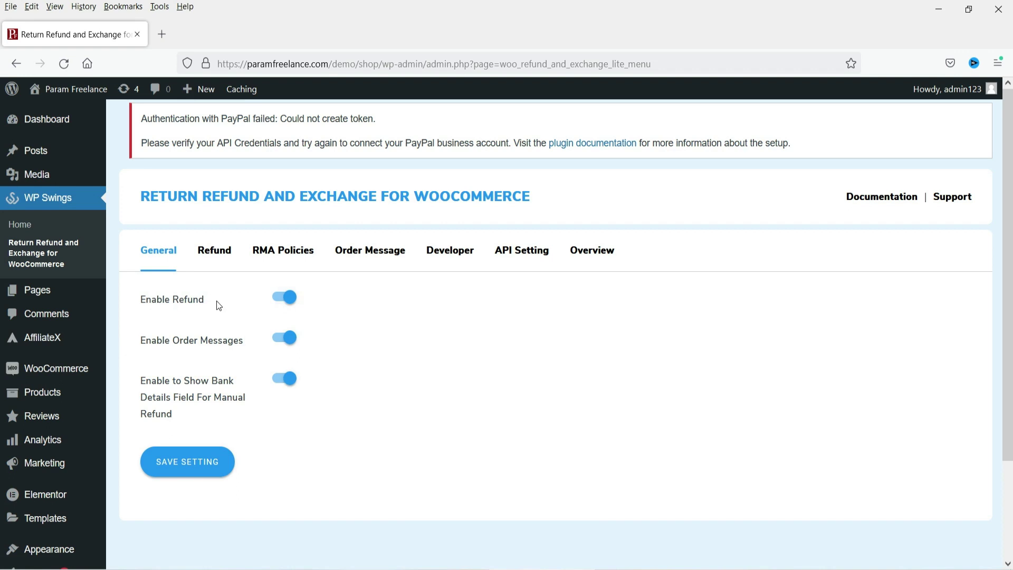
pyautogui.click(284, 297)
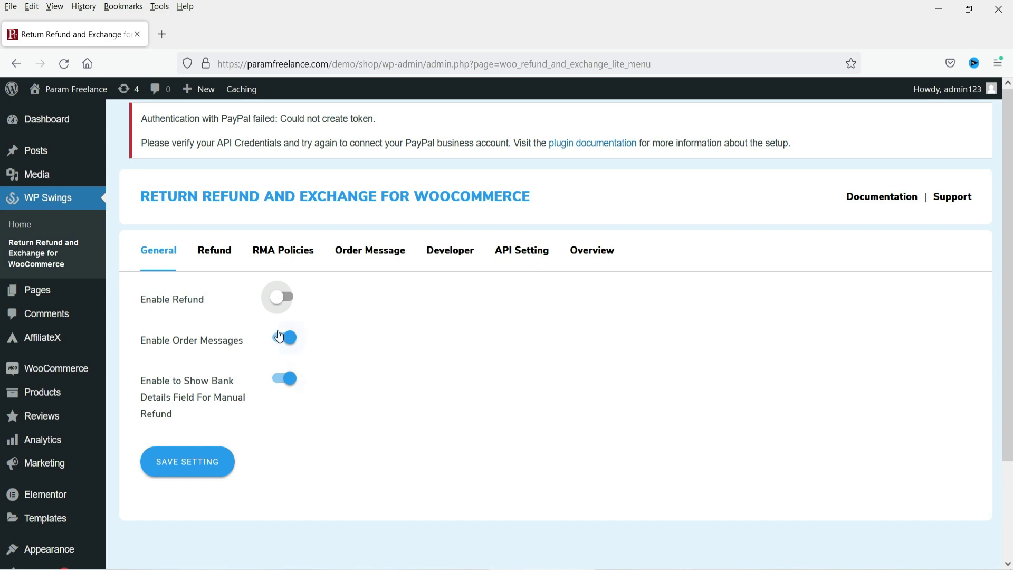
pyautogui.click(284, 298)
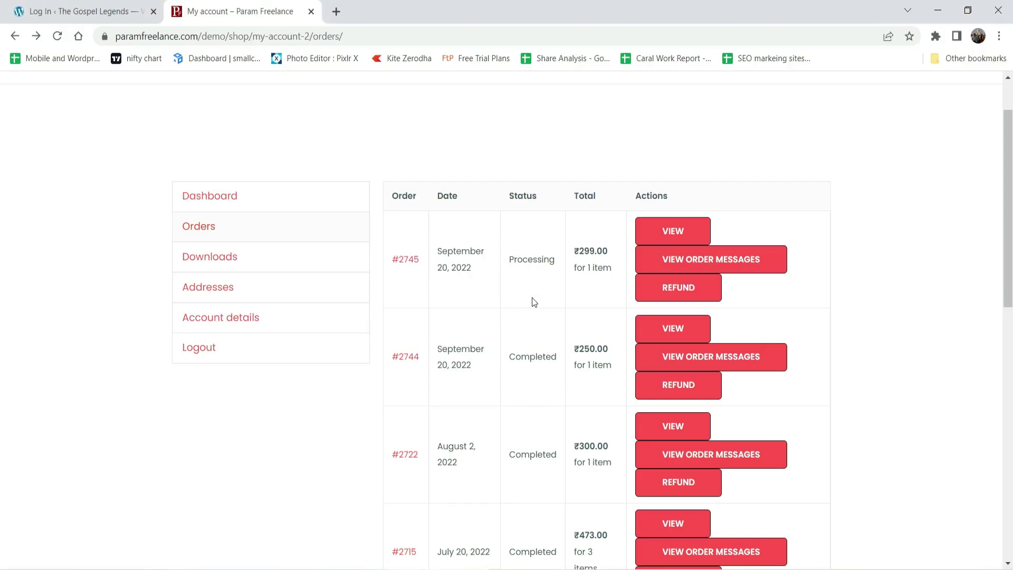
# Step: Reopen the refund request form for the ₹299.00 order in Chrome and examine the bank details field for manual refunds
pyautogui.scroll(2, 678, 327)
pyautogui.click(679, 356)
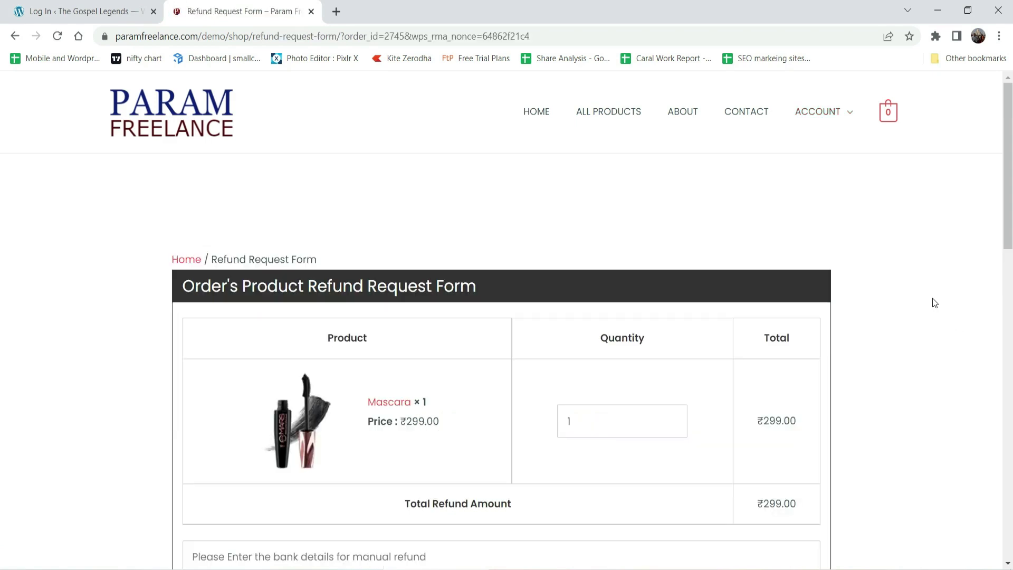
pyautogui.scroll(-3, 959, 321)
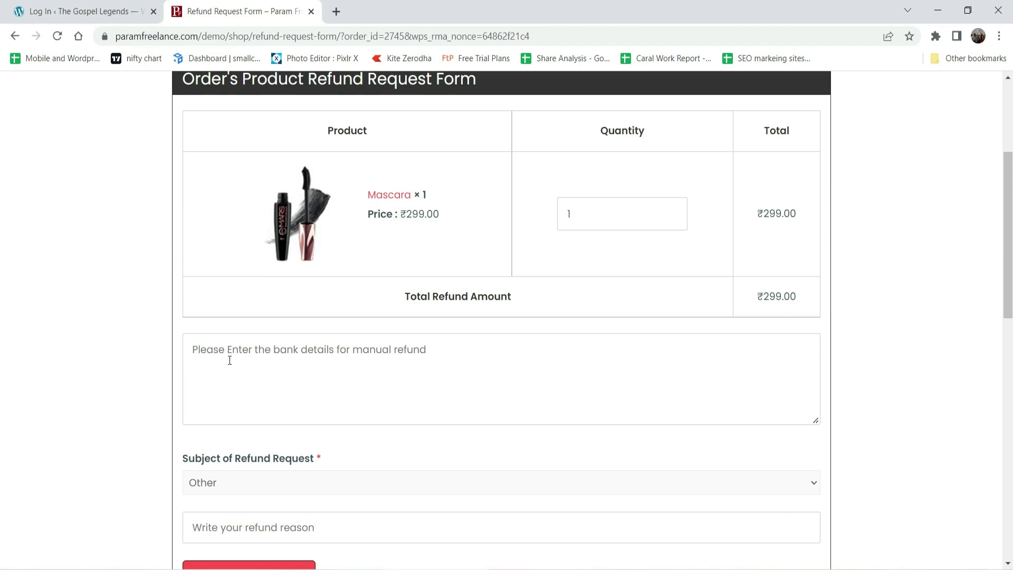
pyautogui.click(203, 350)
pyautogui.click(472, 352)
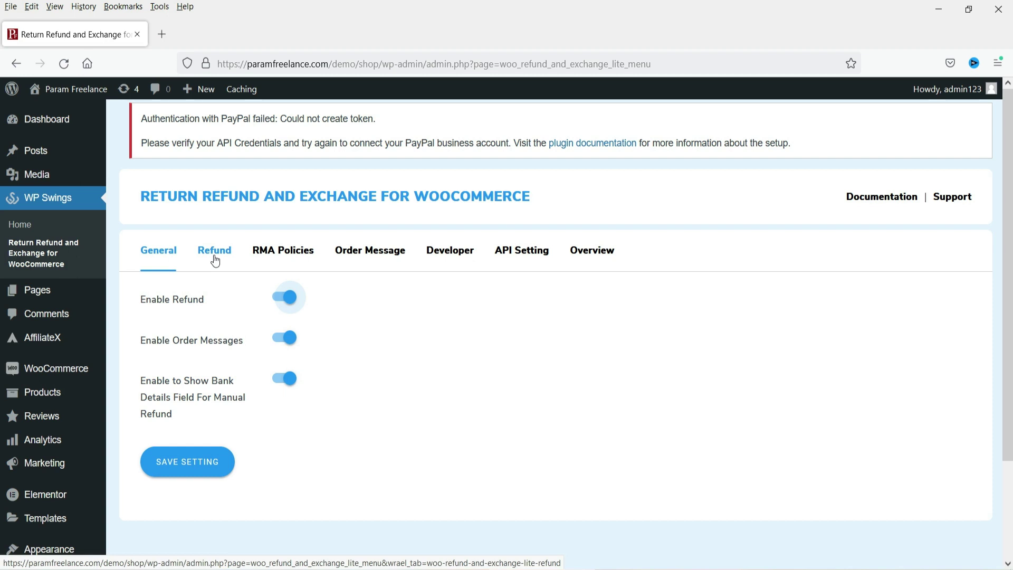
# Step: Bring up the plugin's refund settings and check where the refund button sits in the customer's order list
pyautogui.click(215, 261)
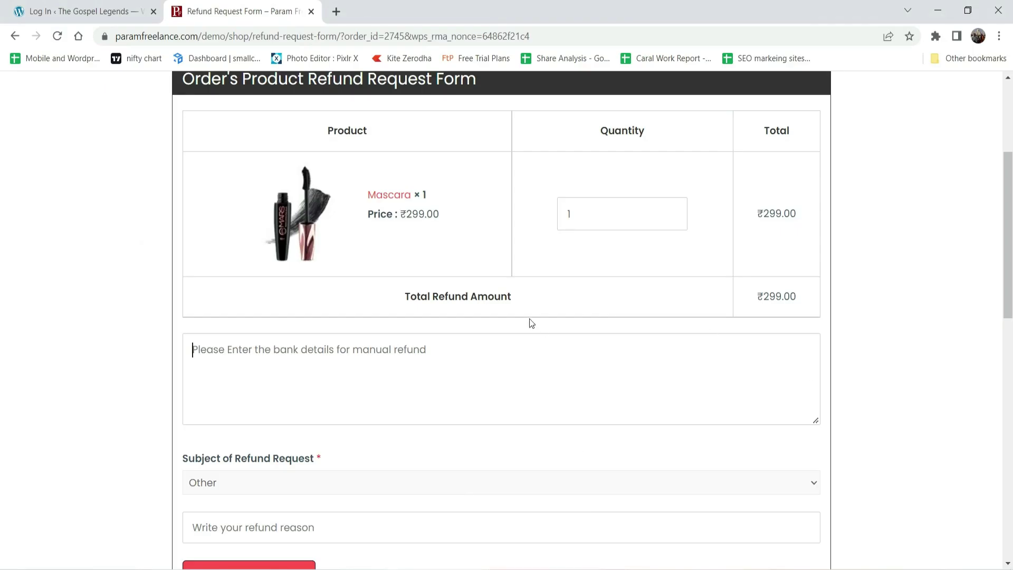
pyautogui.scroll(4, 530, 321)
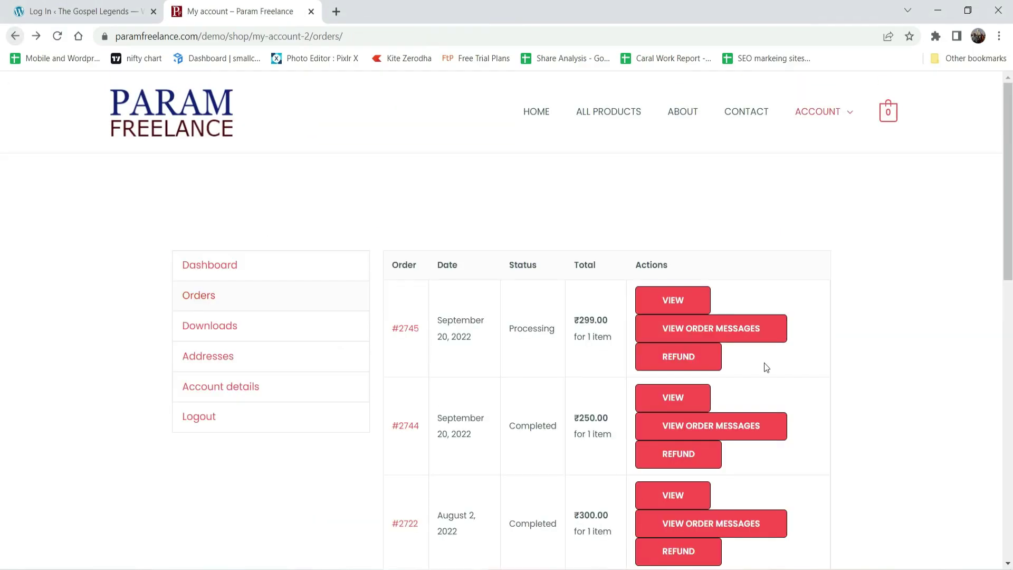
pyautogui.click(700, 339)
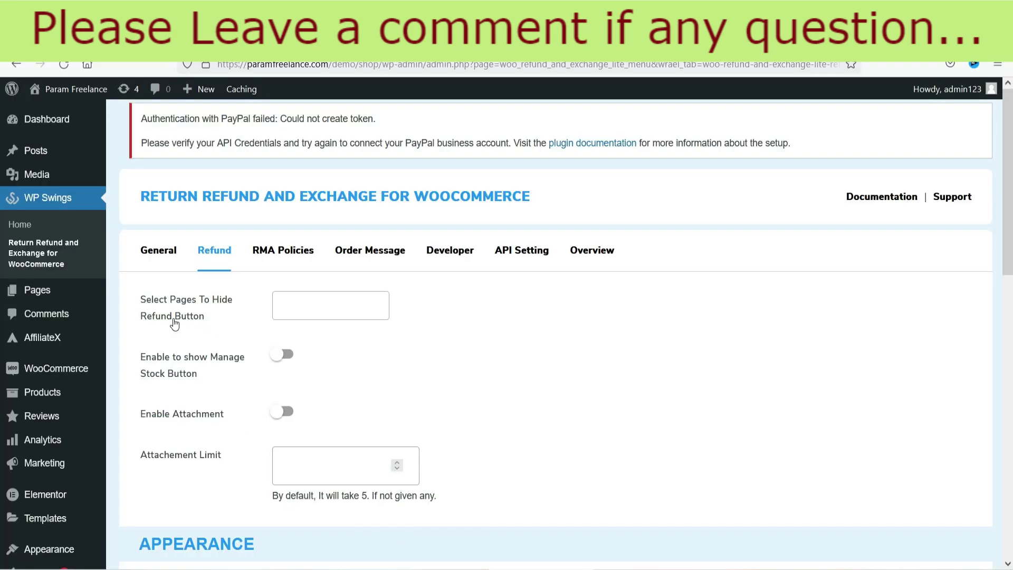
# Step: Add Thank You Page to the pages that hide the refund button
pyautogui.click(289, 310)
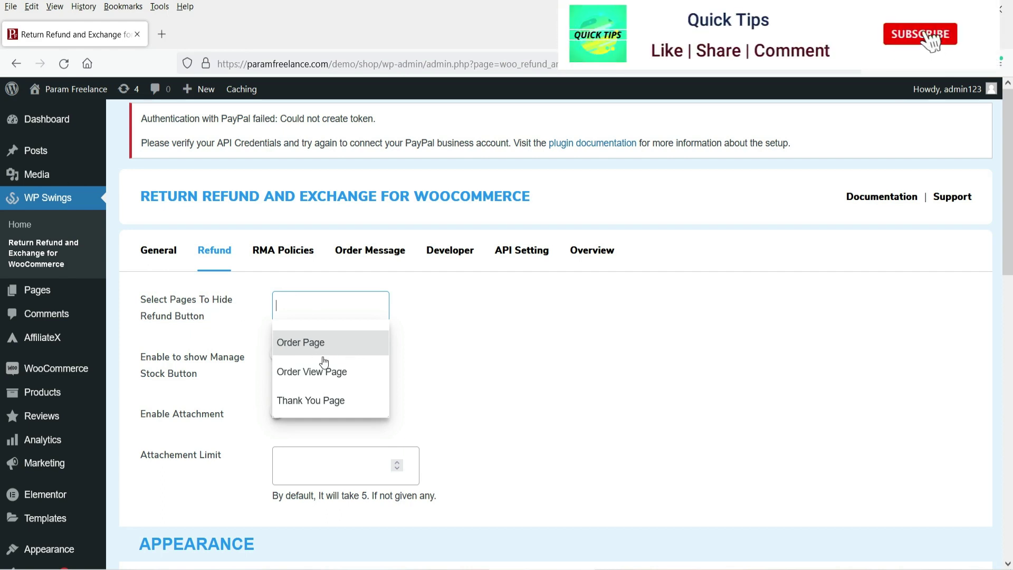
pyautogui.click(338, 401)
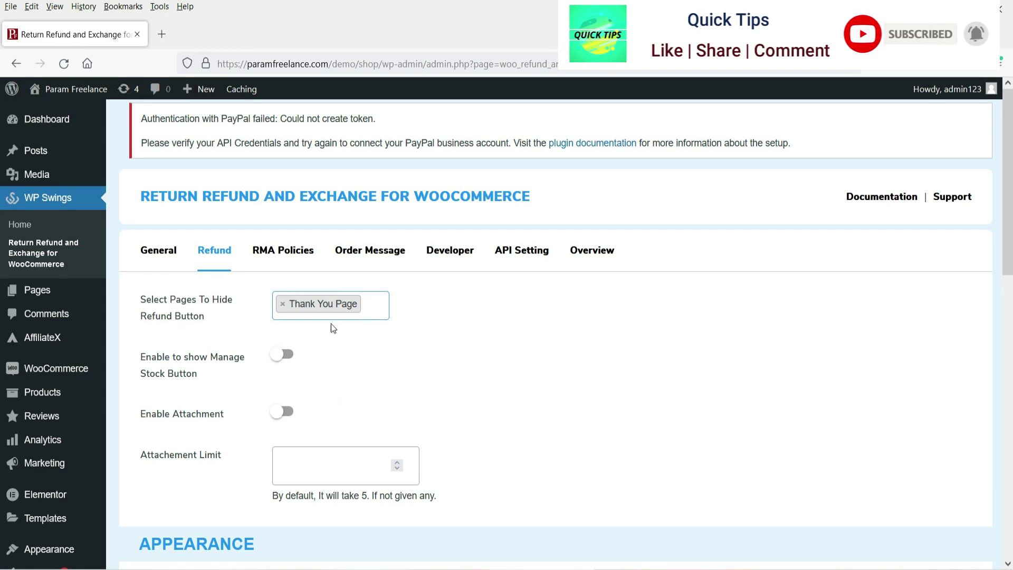
pyautogui.click(369, 309)
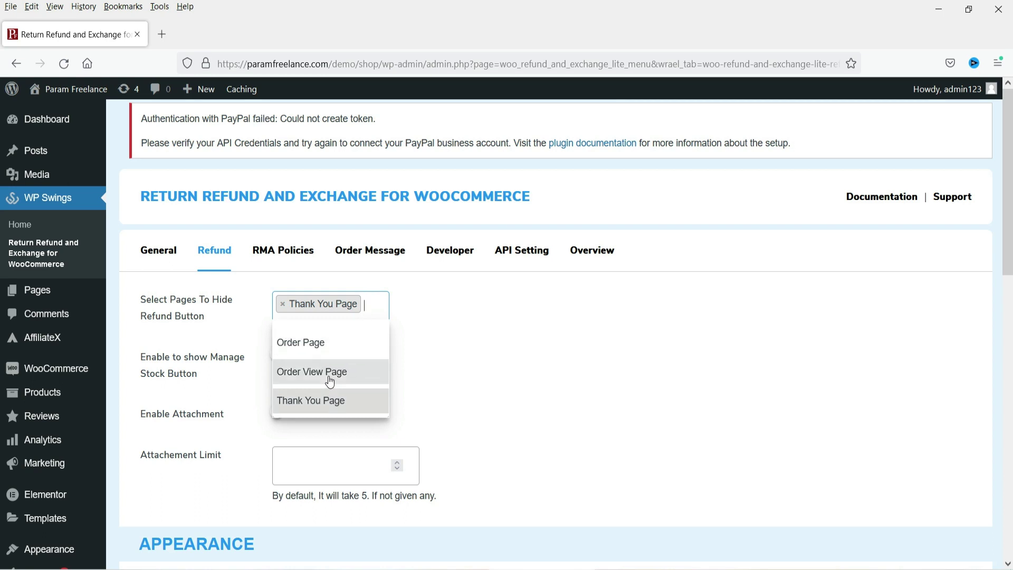
# Step: Switch to Chrome and check the order details page of the ₹299.00 order for its refund button
pyautogui.hotkey('alt', 'Tab')
pyautogui.click(409, 329)
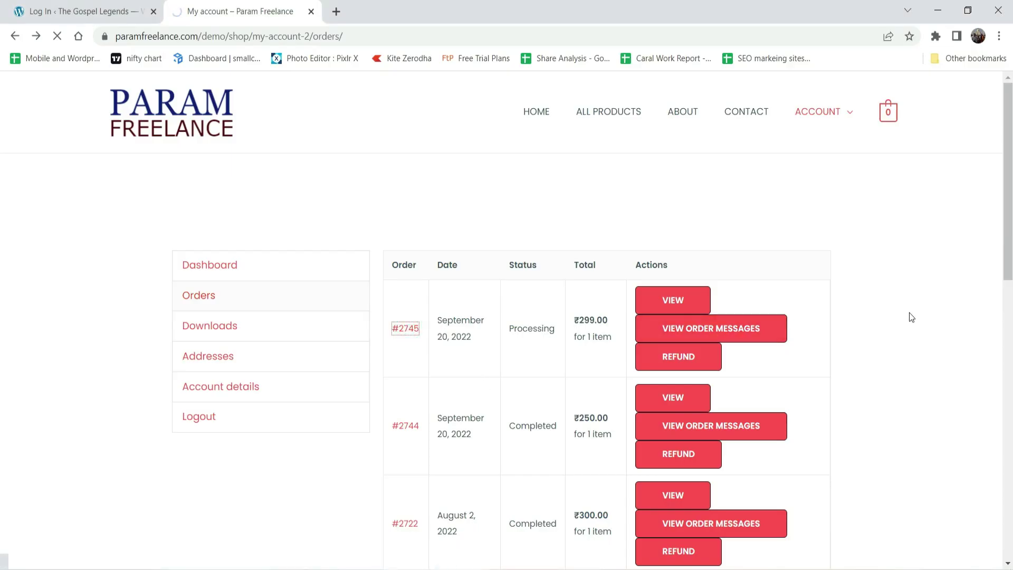
pyautogui.scroll(-4, 891, 264)
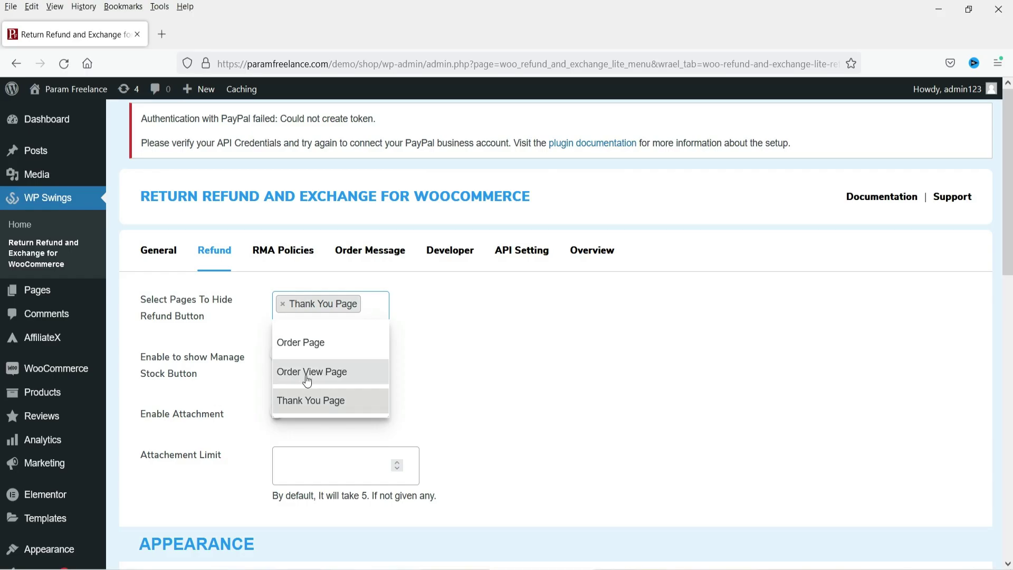
# Step: Add Order View Page to the pages hiding the refund button, then save the settings and reload the customer's order details
pyautogui.click(307, 372)
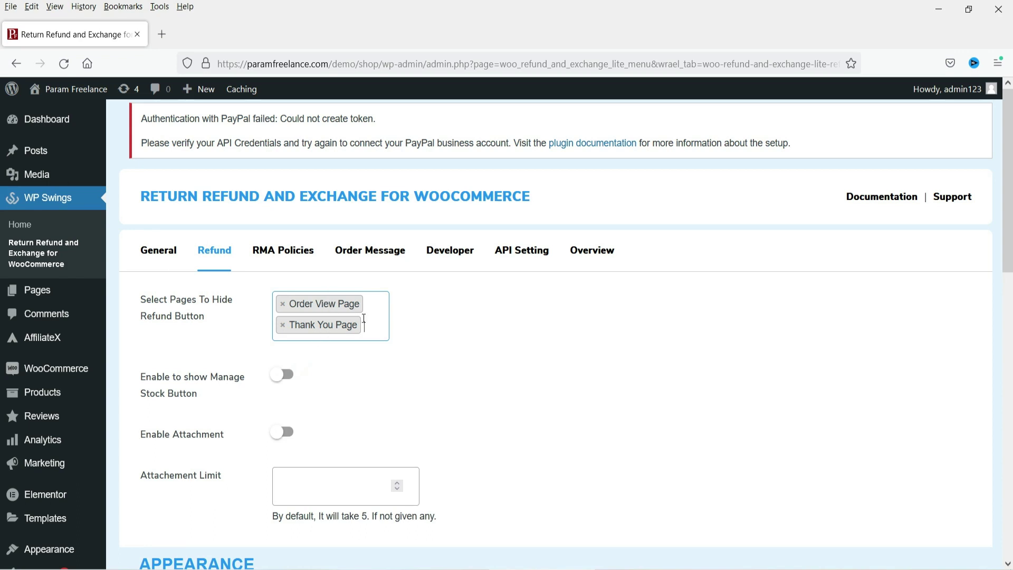
pyautogui.scroll(-3, 587, 323)
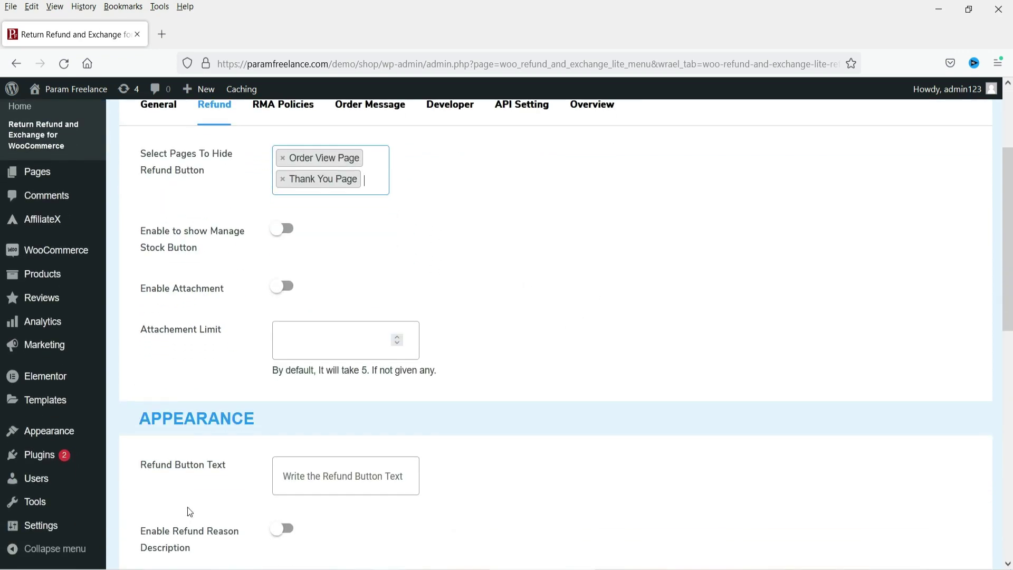
pyautogui.scroll(-10, 499, 403)
pyautogui.click(202, 417)
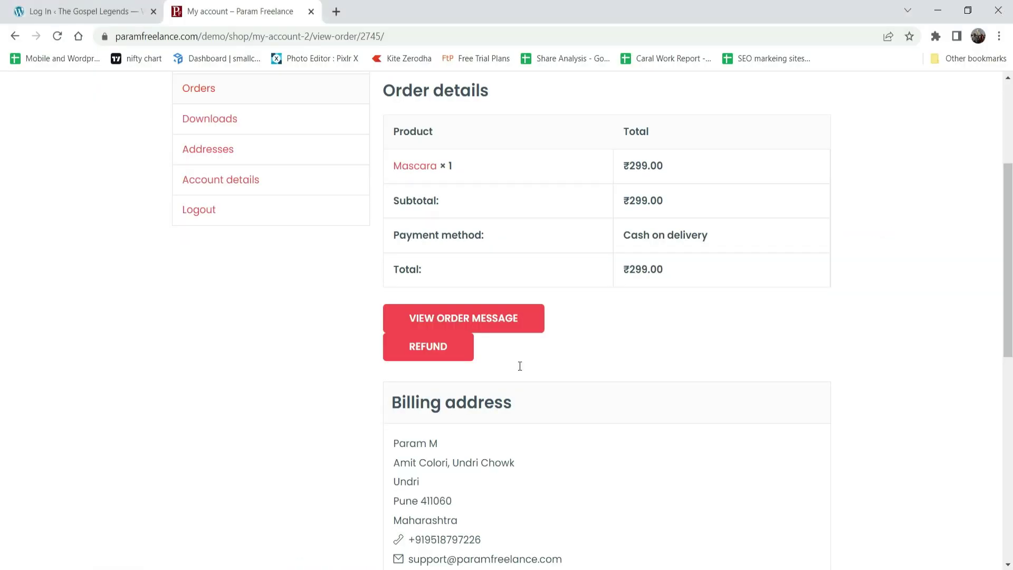
pyautogui.click(56, 35)
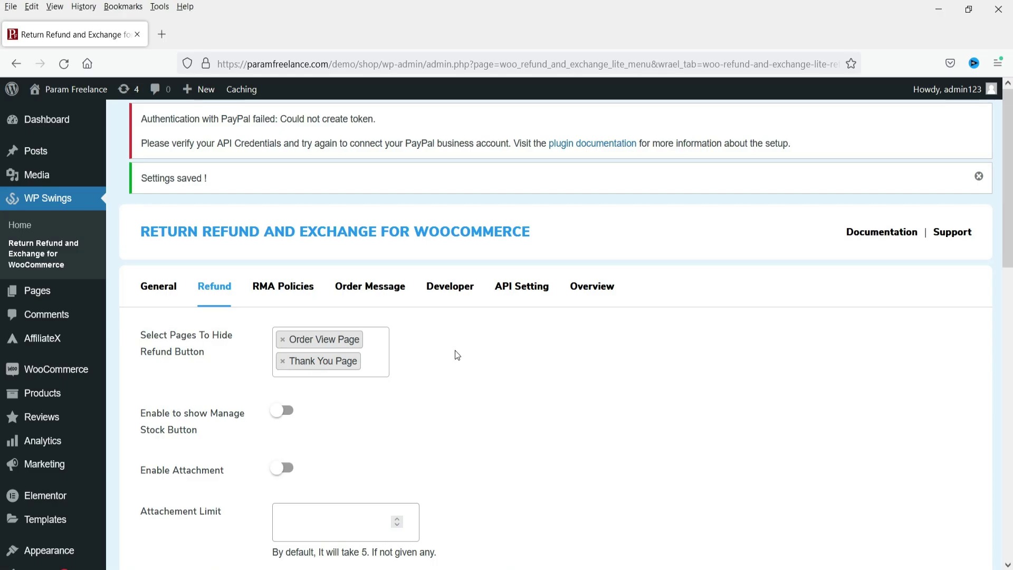
# Step: Enable the Manage Stock button and attachments for refunds, and set the attachment limit to 1
pyautogui.scroll(-5, 502, 372)
pyautogui.scroll(3, 357, 275)
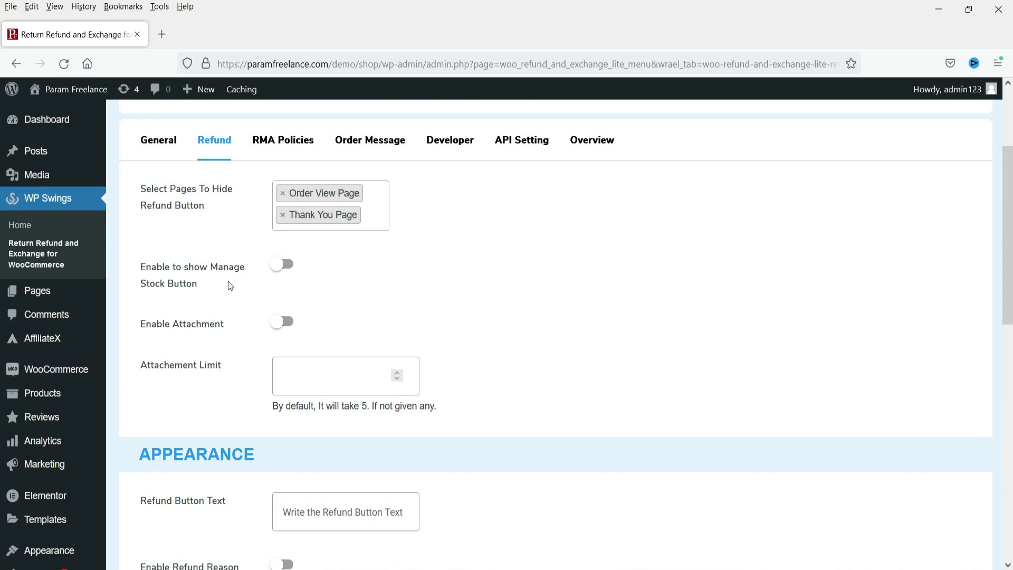
pyautogui.click(287, 266)
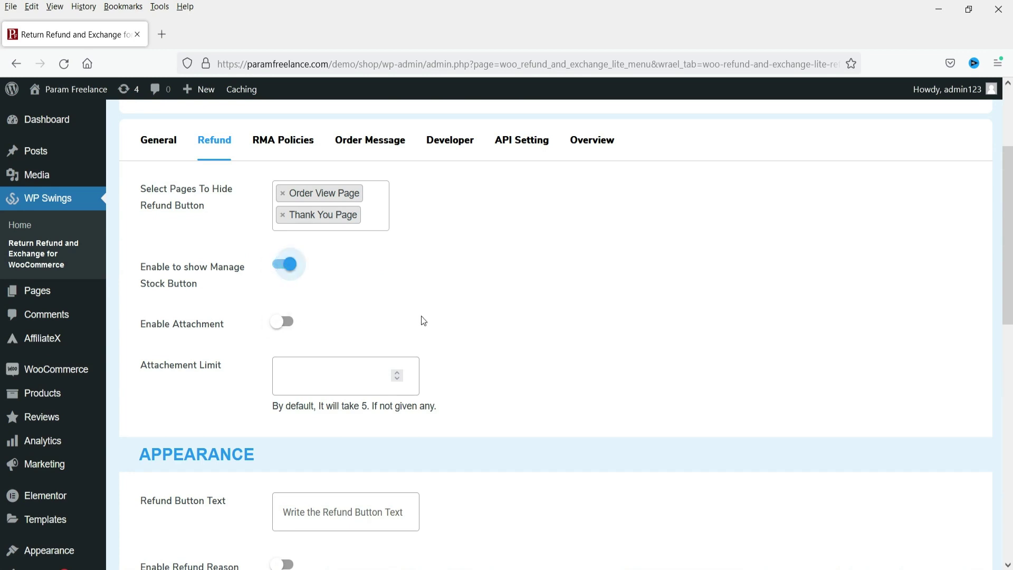
pyautogui.click(285, 323)
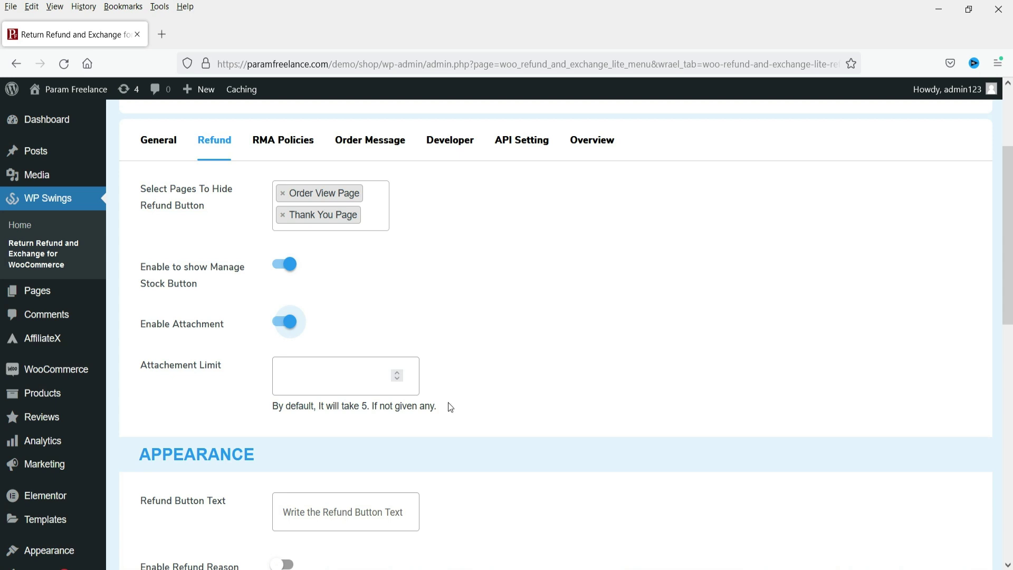
pyautogui.click(397, 372)
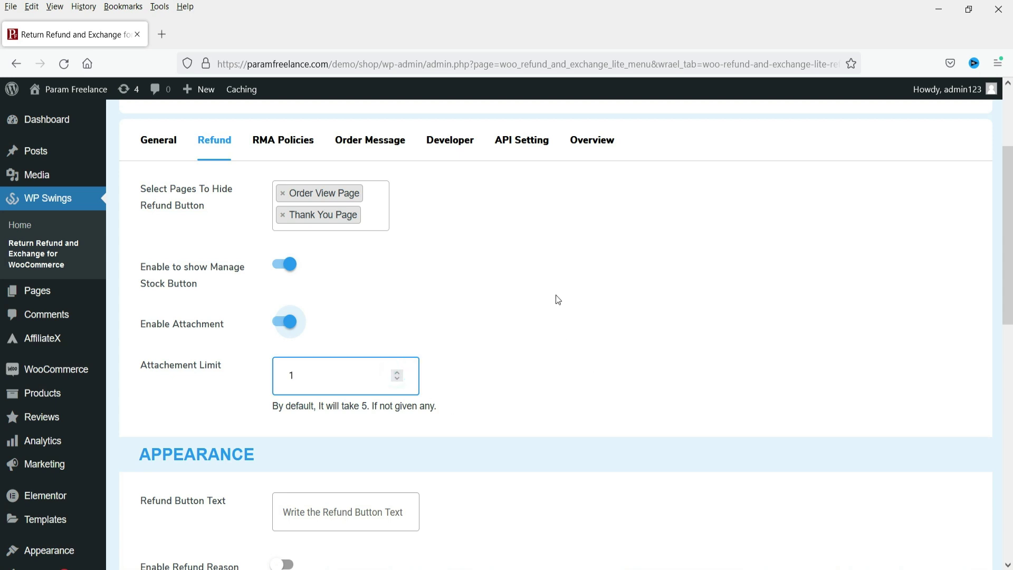
# Step: Set the refund button text to "Refund" and enable the refund reason description in the appearance settings
pyautogui.scroll(-3, 557, 288)
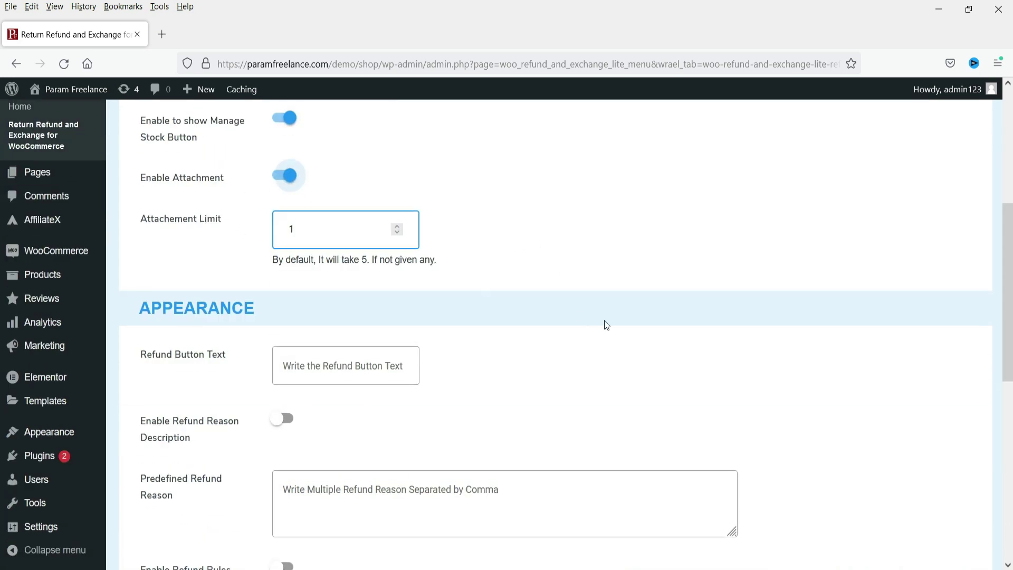
pyautogui.scroll(-3, 532, 308)
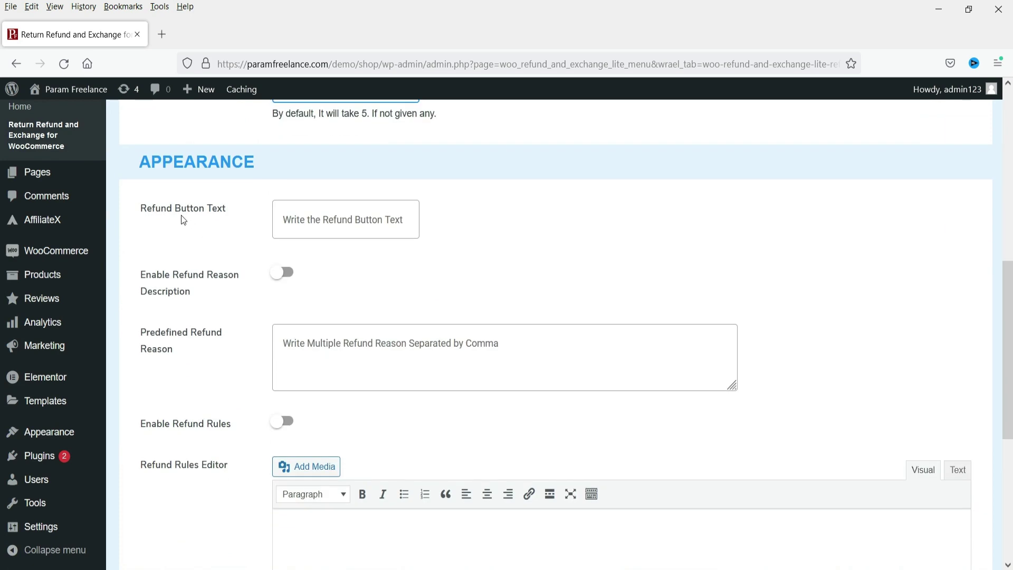
pyautogui.click(332, 218)
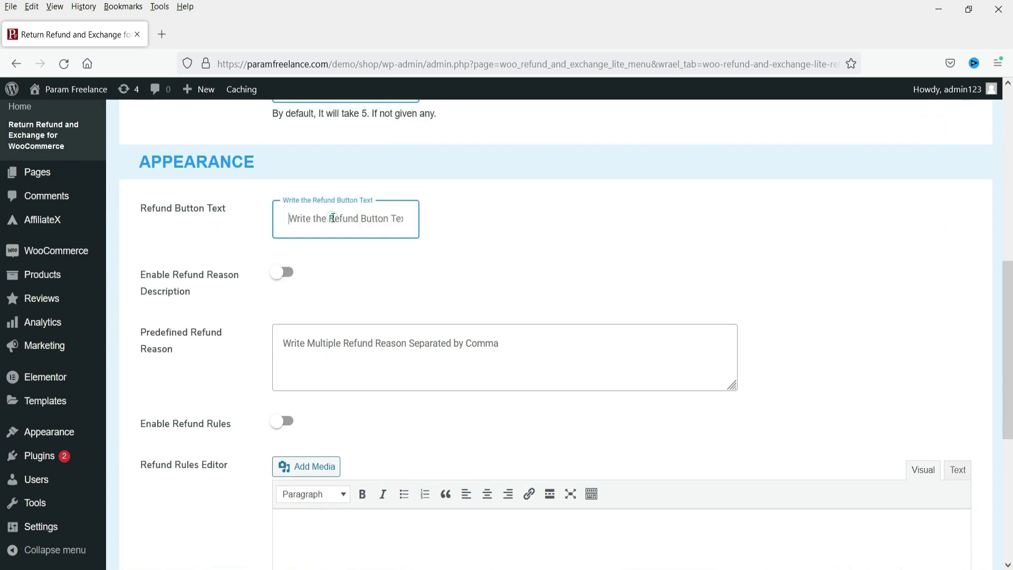
pyautogui.write('Refund')
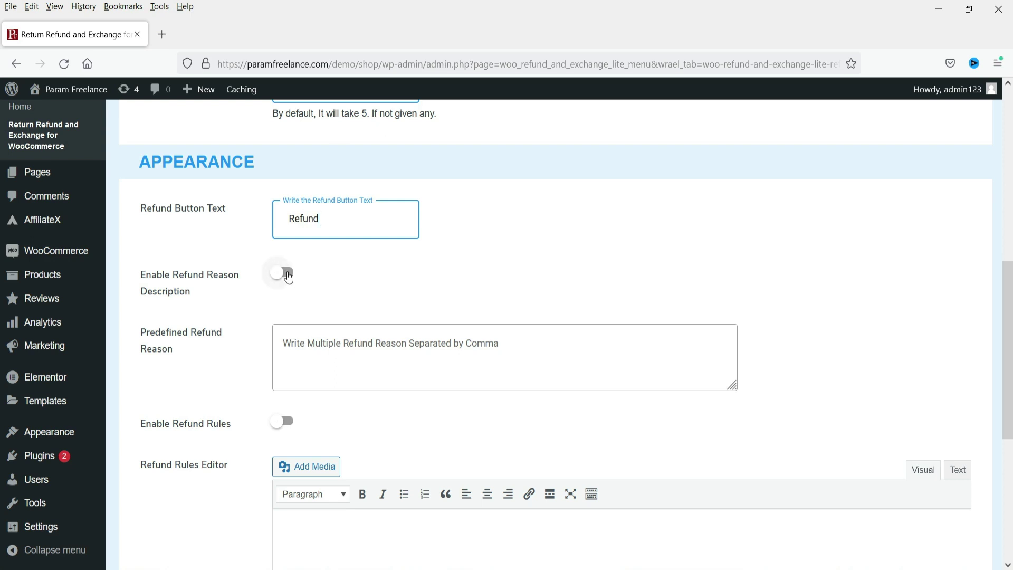
pyautogui.click(285, 274)
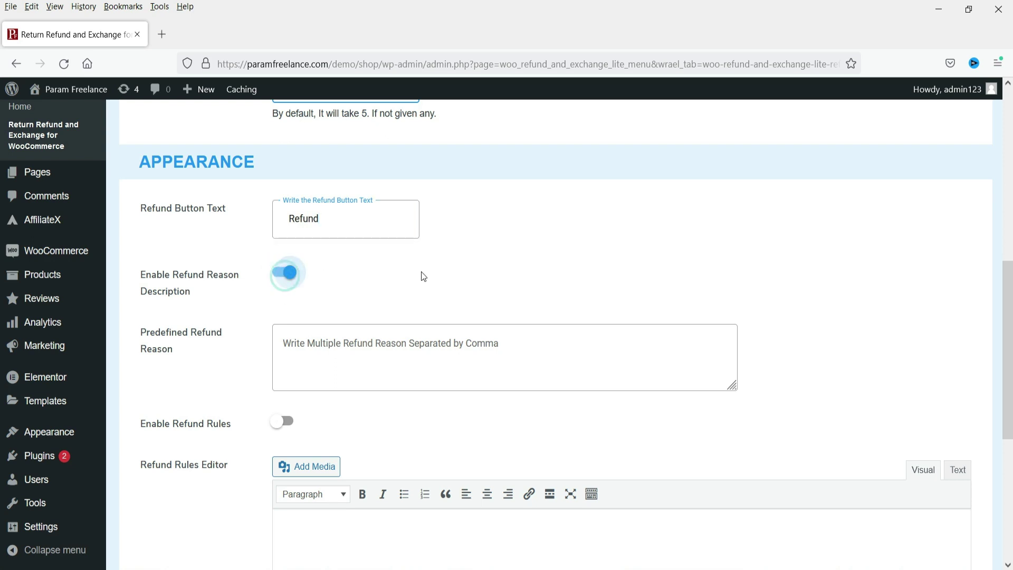
# Step: Enter the predefined refund reasons Damaged Product, Quality Not Good, Wrong Product, Not needed and Not good on separate lines
pyautogui.scroll(-3, 420, 279)
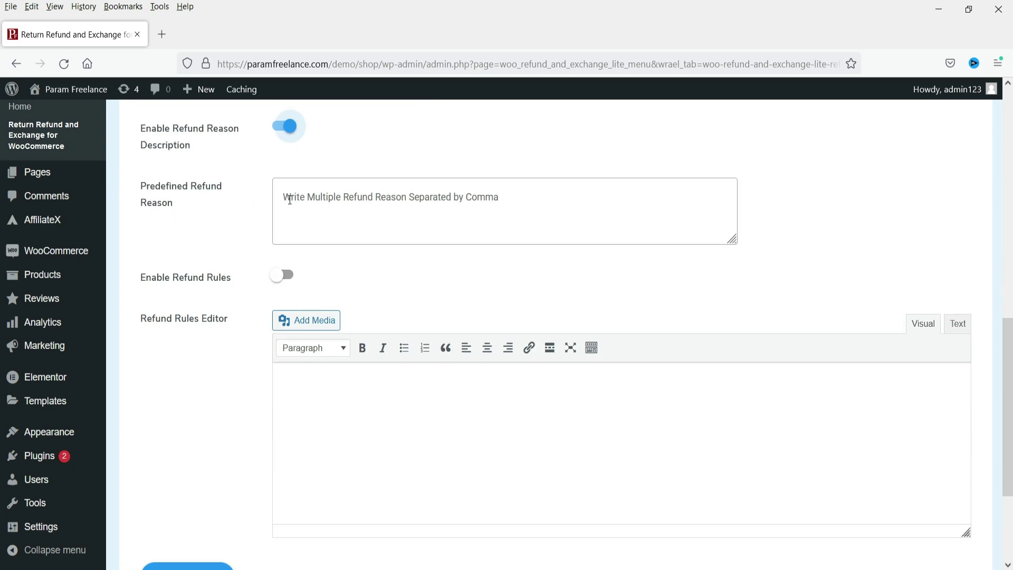
pyautogui.click(338, 200)
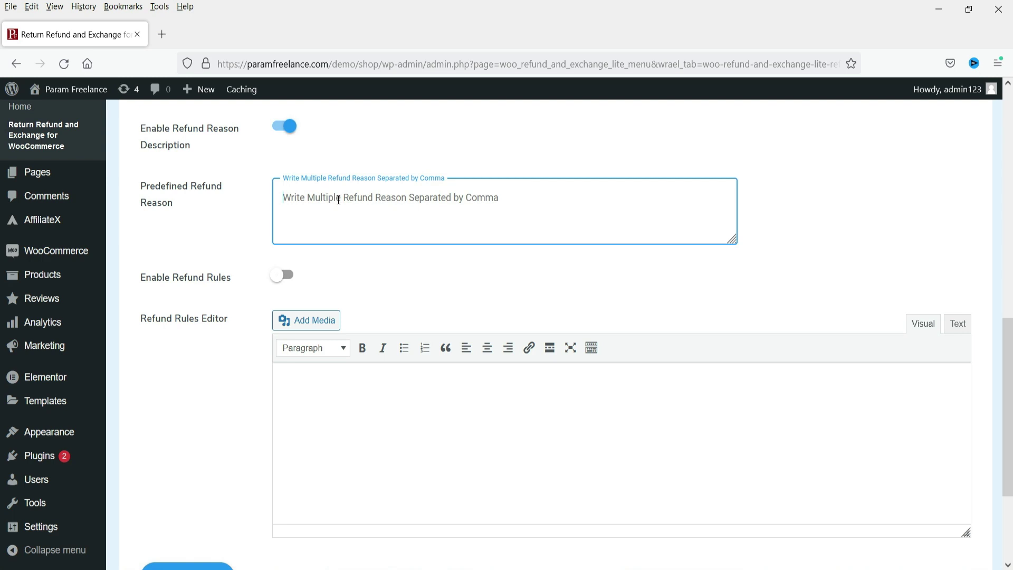
pyautogui.write('Damaged Product')
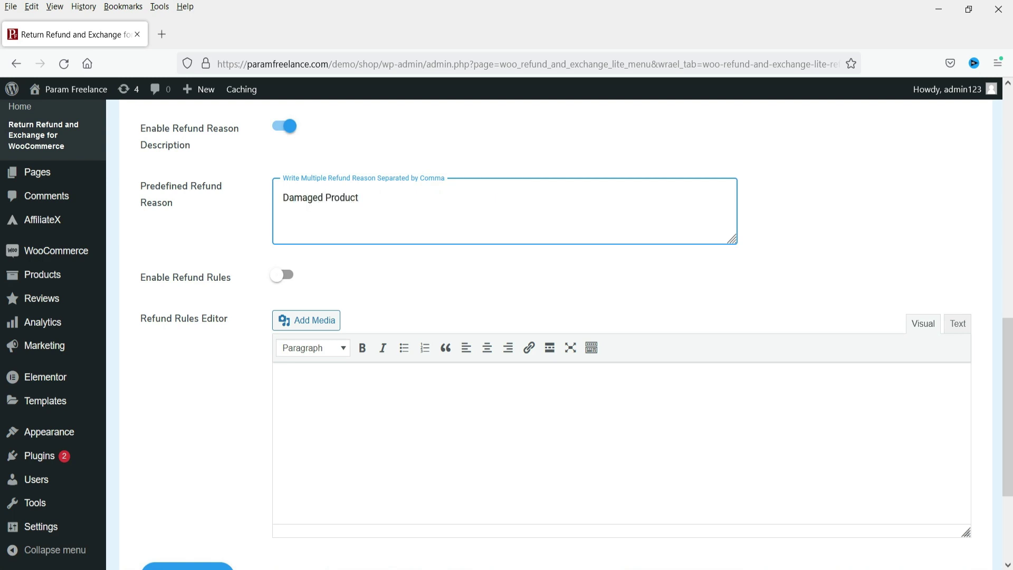
pyautogui.press('Return')
pyautogui.write('Quality Not Good')
pyautogui.press('Return')
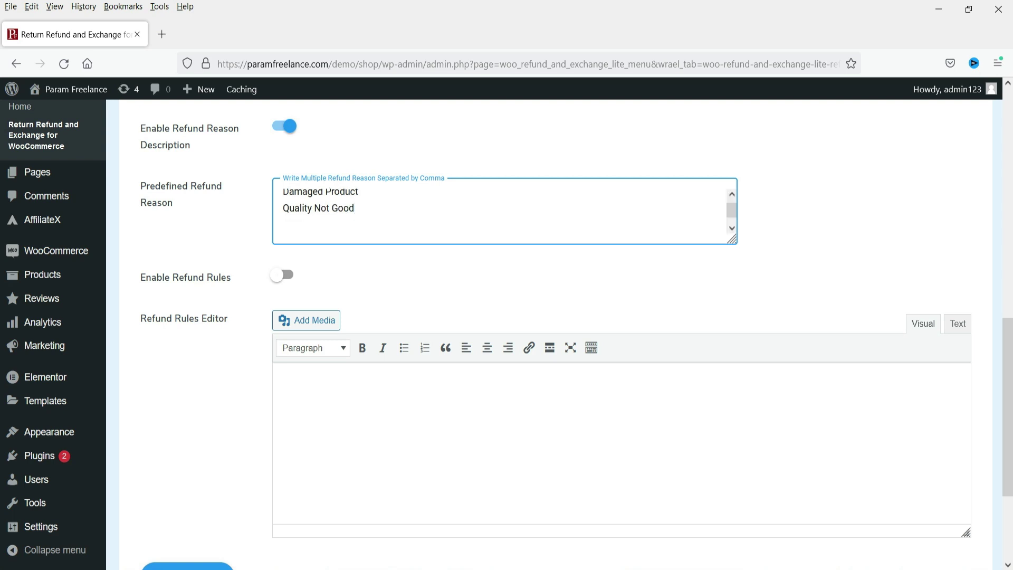
pyautogui.write('Wrong Product')
pyautogui.press('Return')
pyautogui.write('Not needed')
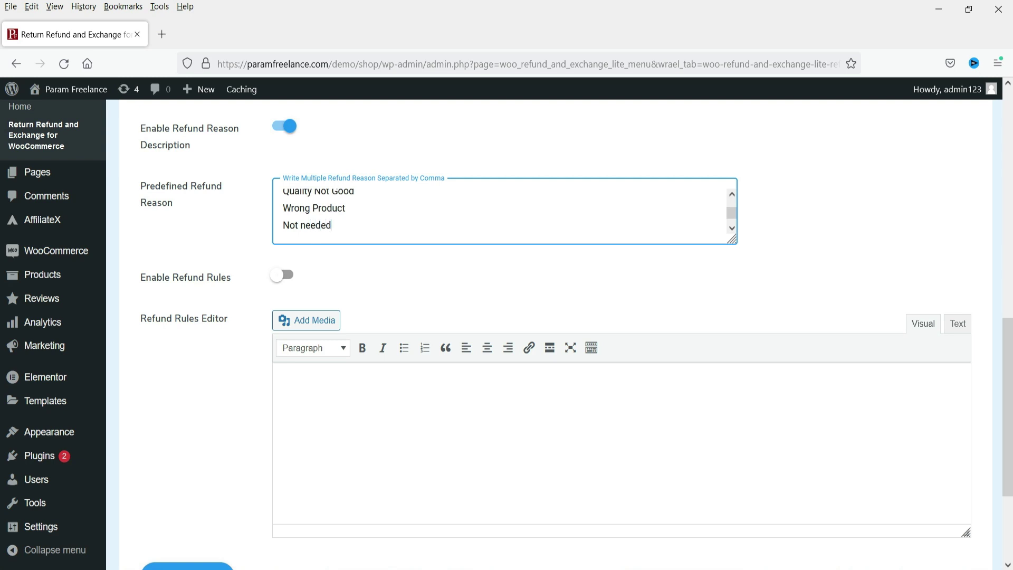
pyautogui.press('Return')
pyautogui.write('Not good')
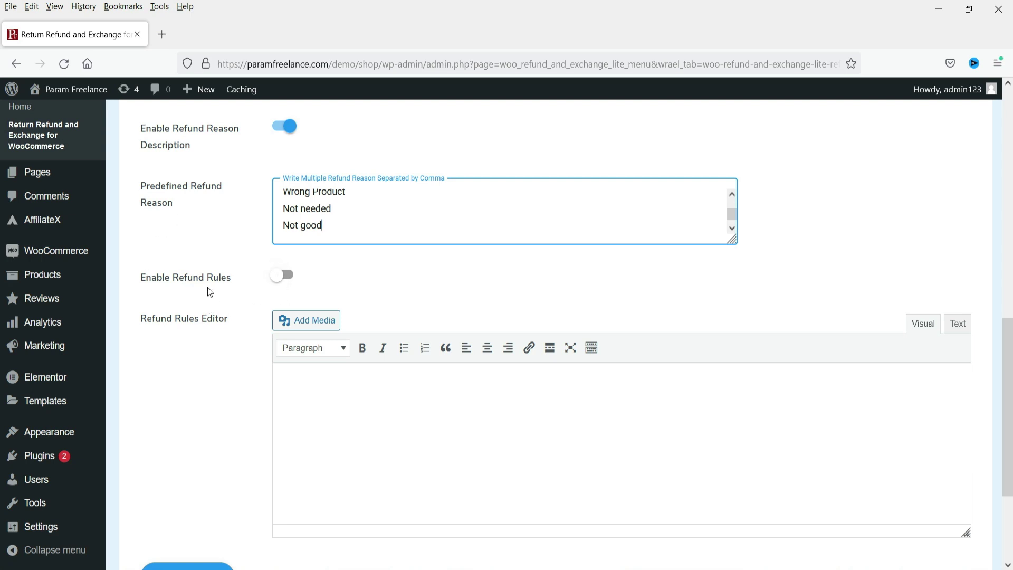
# Step: Enable the refund rules and save the refund settings
pyautogui.click(288, 276)
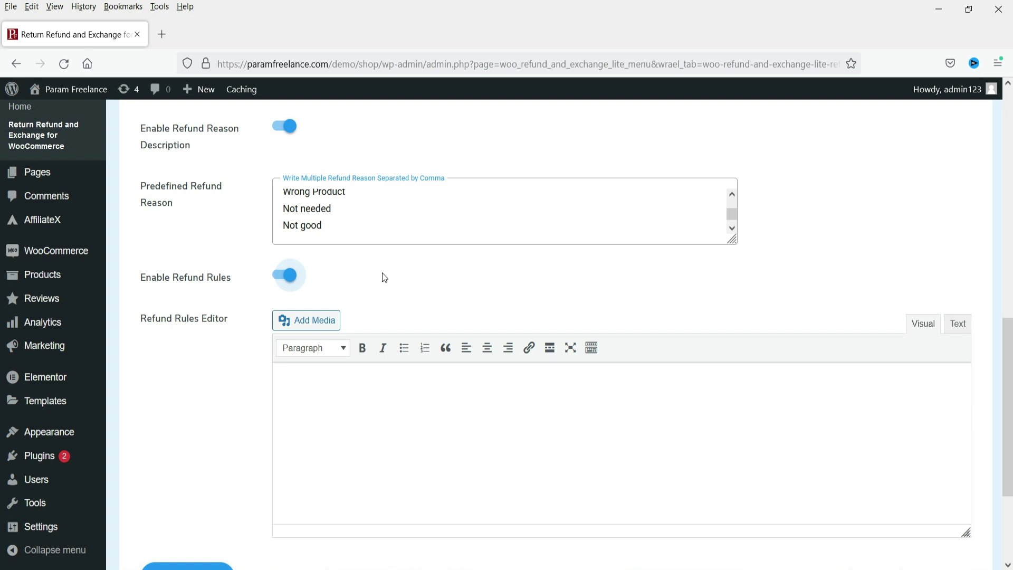
pyautogui.scroll(-3, 260, 345)
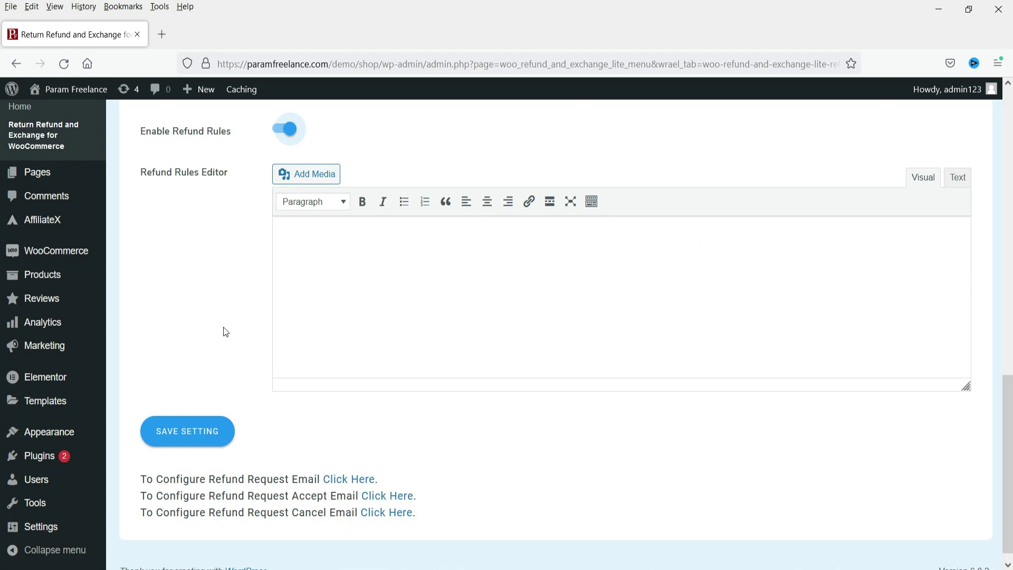
pyautogui.click(190, 437)
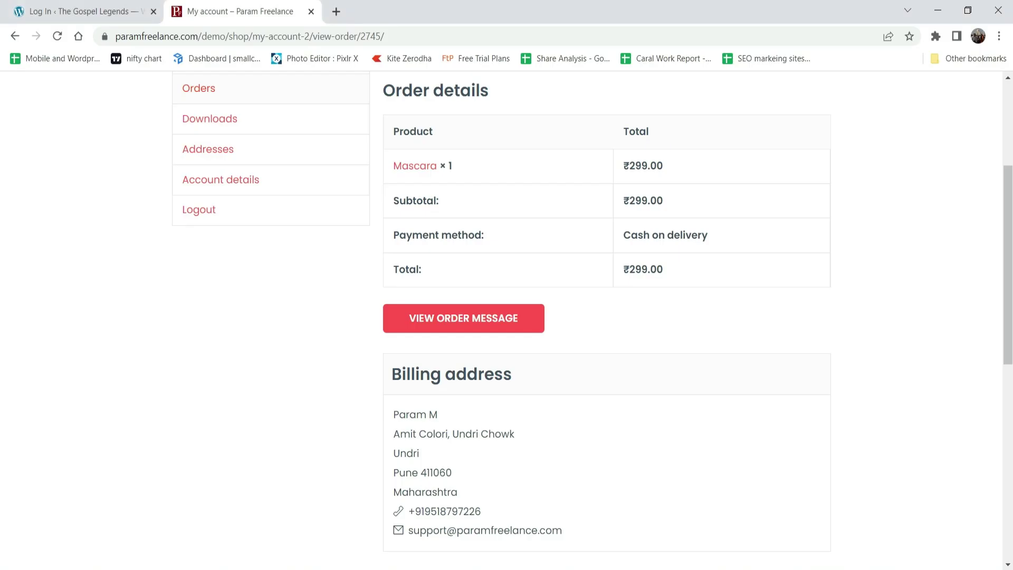
# Step: Open the refund request form for the Mascara order from the customer's orders and check its refund subject choices
pyautogui.scroll(4, 303, 356)
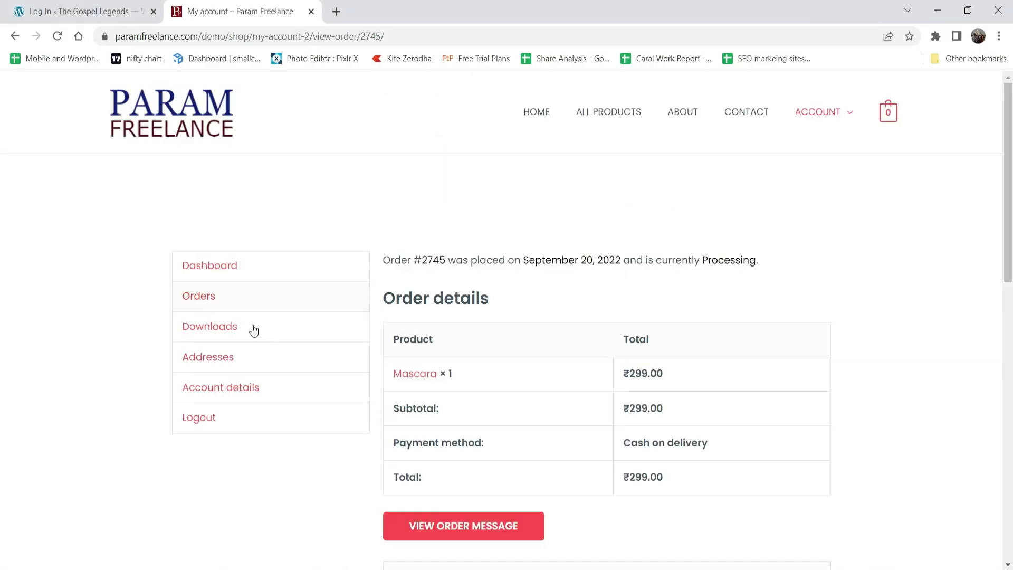
pyautogui.click(213, 302)
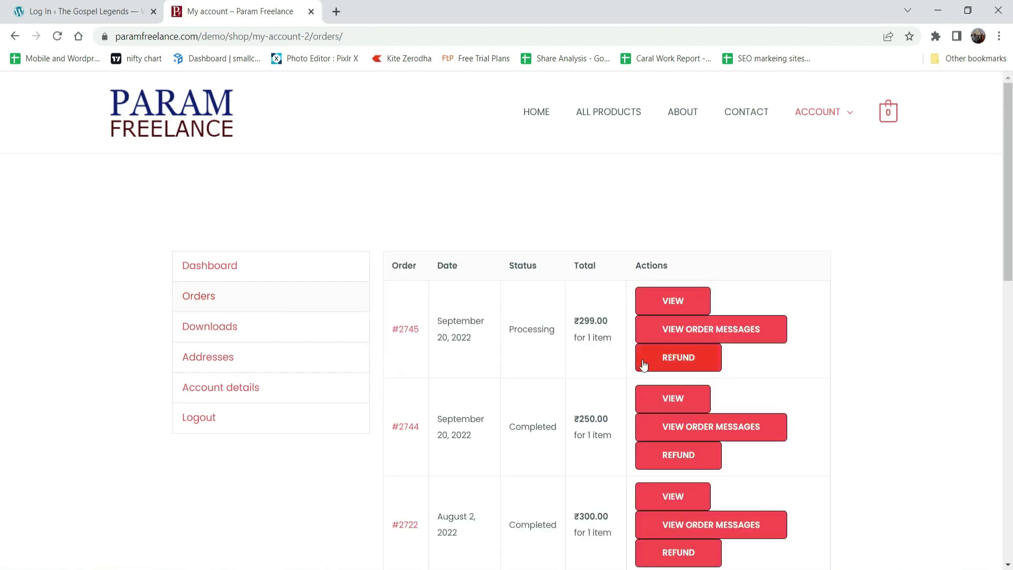
pyautogui.click(684, 363)
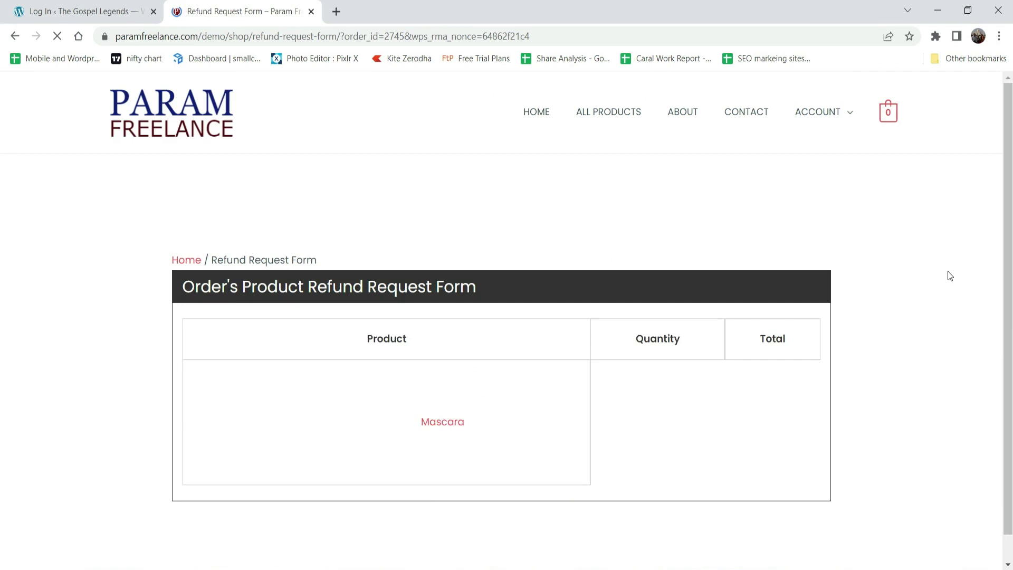
pyautogui.scroll(-4, 917, 267)
pyautogui.click(369, 230)
pyautogui.scroll(-1, 370, 232)
pyautogui.scroll(-1, 371, 232)
pyautogui.click(365, 211)
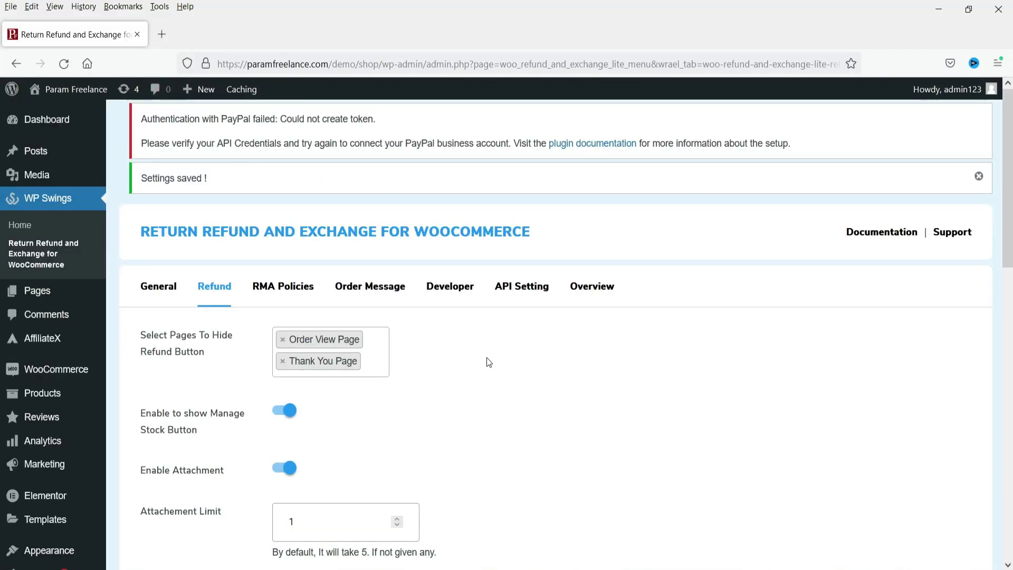
# Step: Split the predefined refund reasons so that Damaged Product, Quality Not Good, Wrong Product, Not needed and Not good sit on separate lines
pyautogui.scroll(-8, 489, 362)
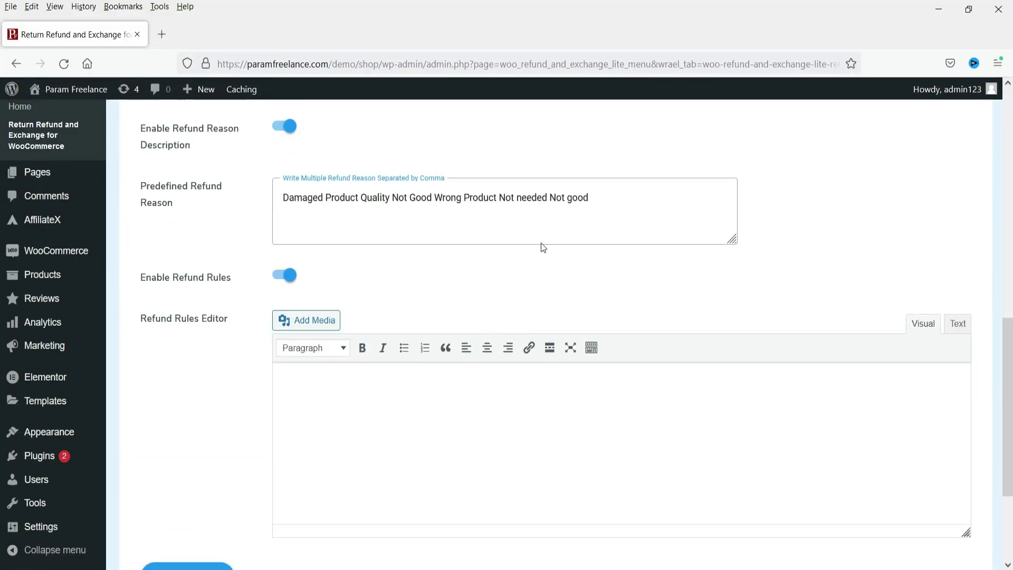
pyautogui.click(364, 197)
pyautogui.press('Return')
pyautogui.click(392, 217)
pyautogui.press('Return')
pyautogui.click(348, 232)
pyautogui.press('Return')
pyautogui.click(332, 228)
pyautogui.press('Return')
# Step: Add a comma after each predefined refund reason and save the refund settings
pyautogui.scroll(2, 348, 211)
pyautogui.click(359, 187)
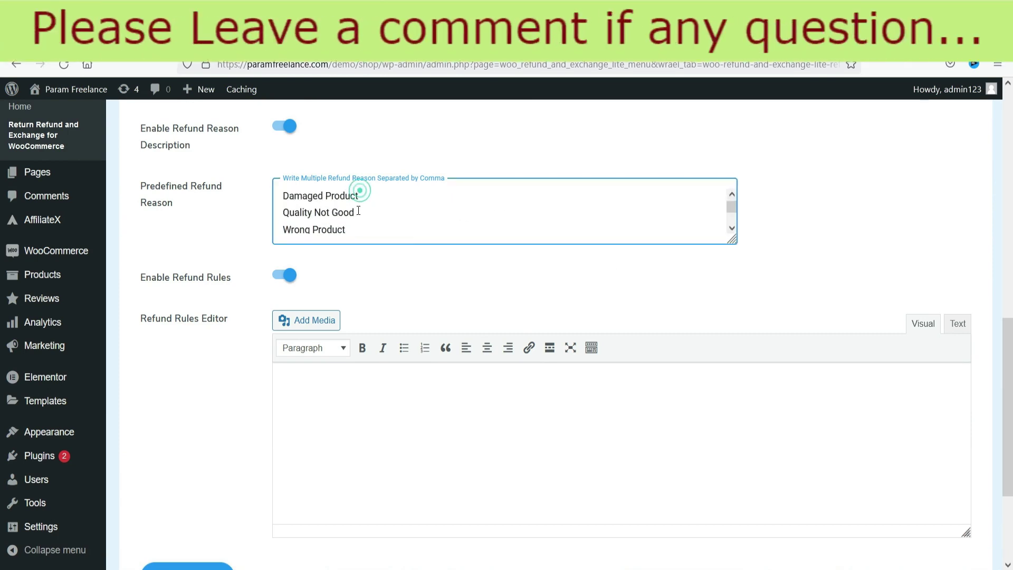
pyautogui.write(',')
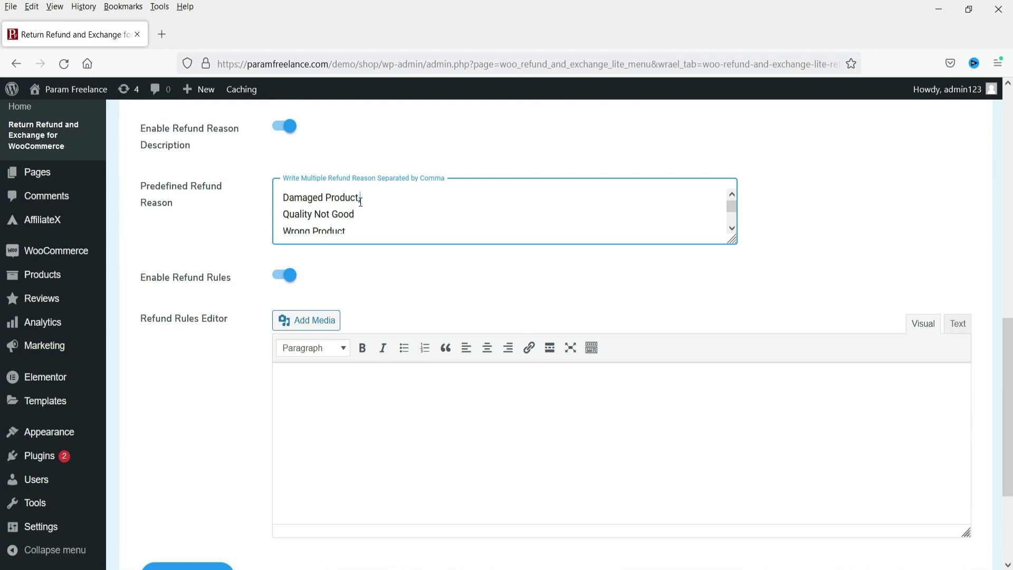
pyautogui.click(358, 214)
pyautogui.write(',')
pyautogui.scroll(-2, 353, 219)
pyautogui.click(351, 196)
pyautogui.scroll(2, 394, 217)
pyautogui.write(',')
pyautogui.press('Down')
pyautogui.write(',')
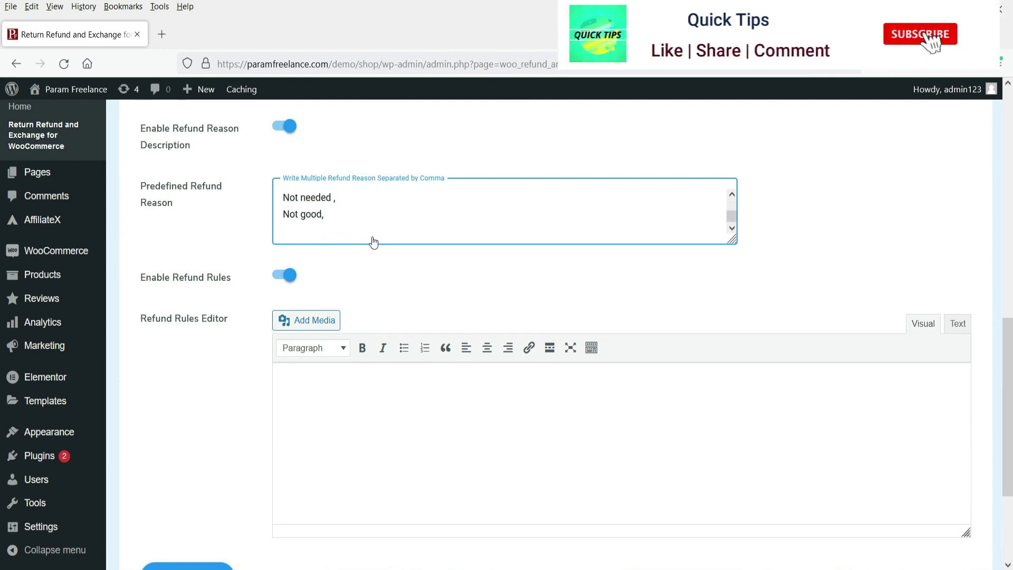
pyautogui.scroll(-3, 380, 245)
pyautogui.click(198, 428)
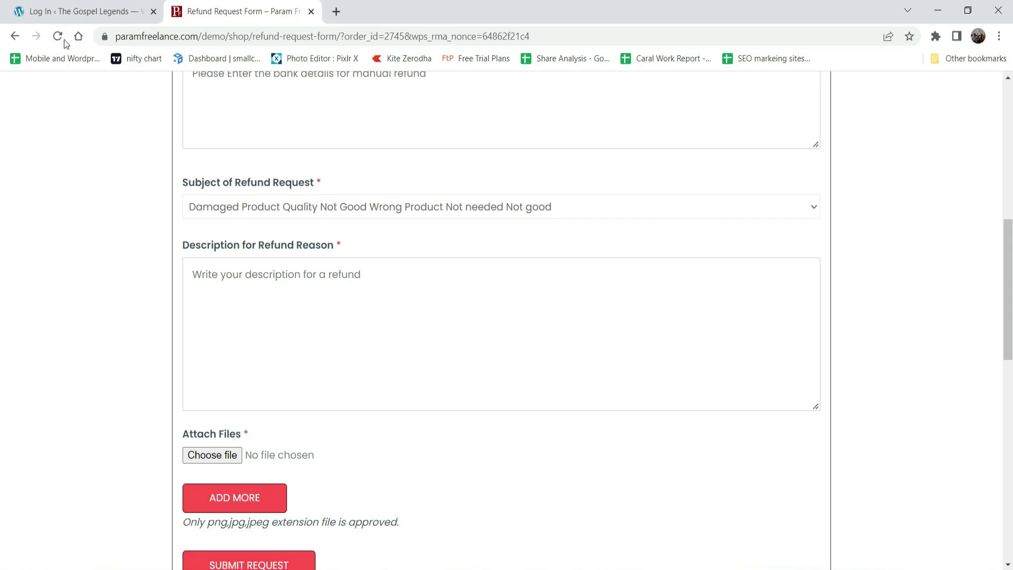
# Step: Reload the customer's refund request form and choose Damaged Product as the subject of the request
pyautogui.click(61, 40)
pyautogui.click(302, 210)
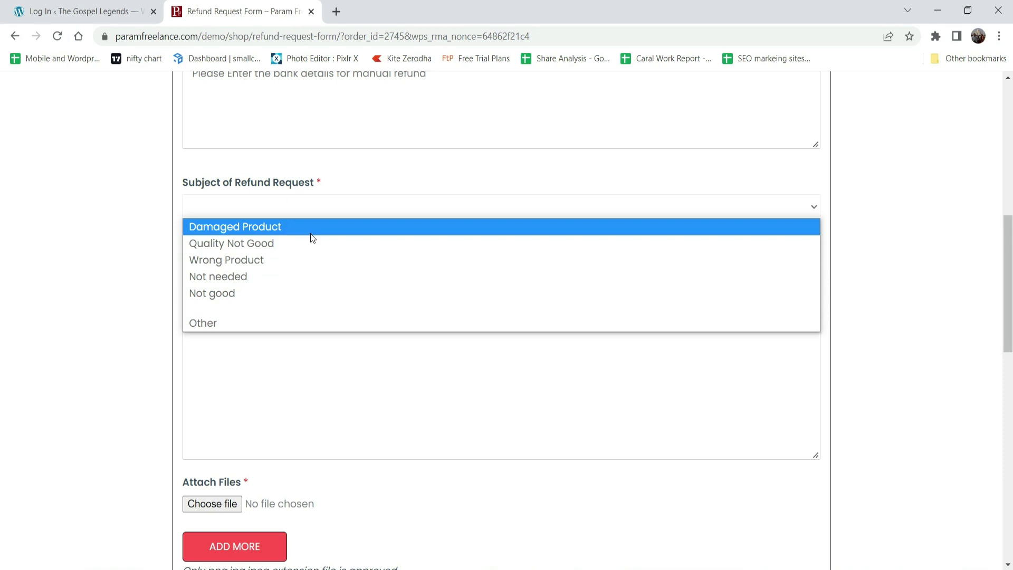
pyautogui.click(277, 229)
# Step: Describe the refund reason as "the product received as damaged" and try the file attachment option without submitting the request
pyautogui.click(265, 287)
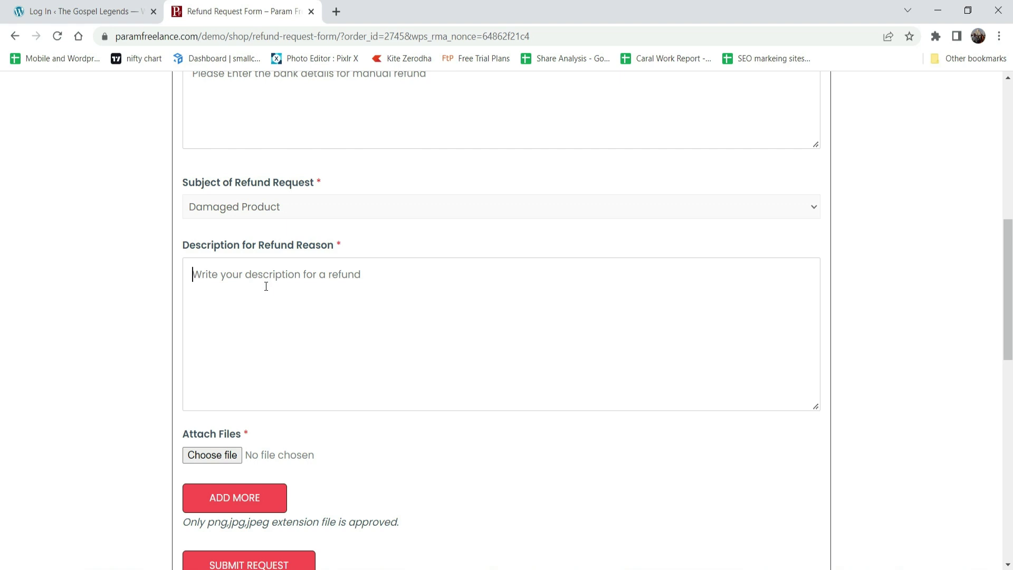
pyautogui.write('the product received as damaged')
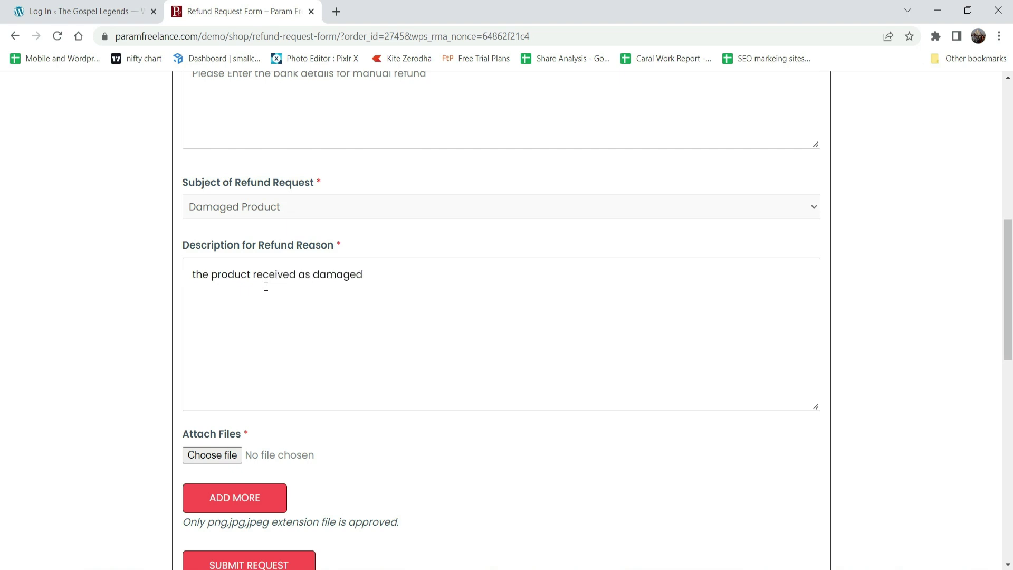
pyautogui.scroll(-5, 369, 295)
pyautogui.click(212, 178)
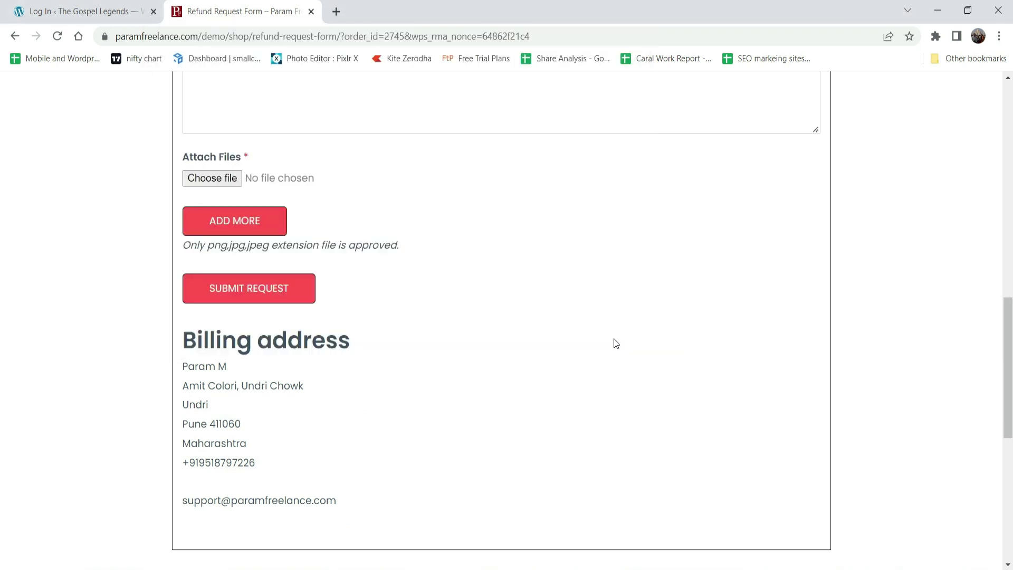
pyautogui.scroll(2, 600, 338)
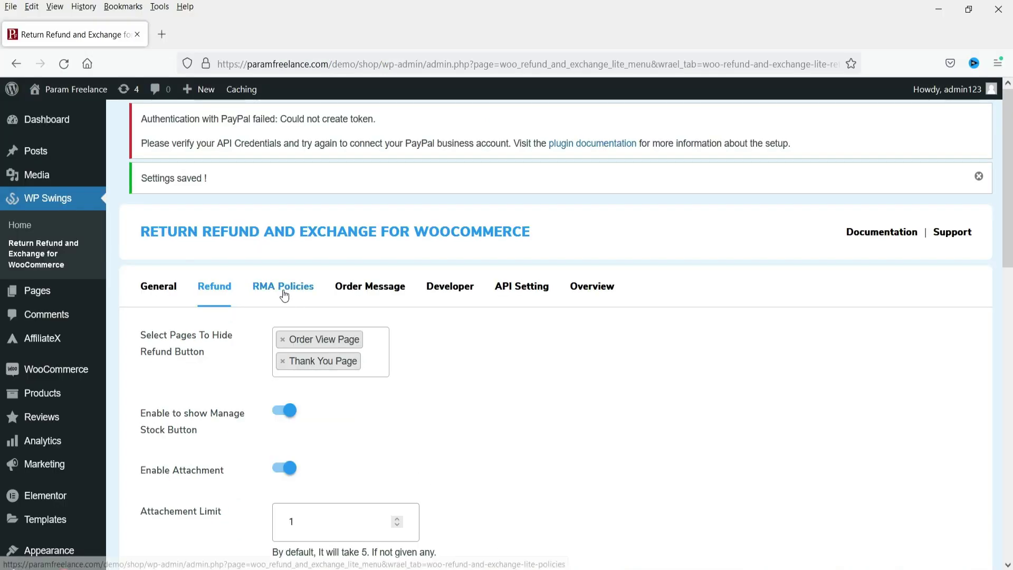
# Step: In the RMA policies, set the refund rule to Maximum Days less than 30
pyautogui.click(283, 290)
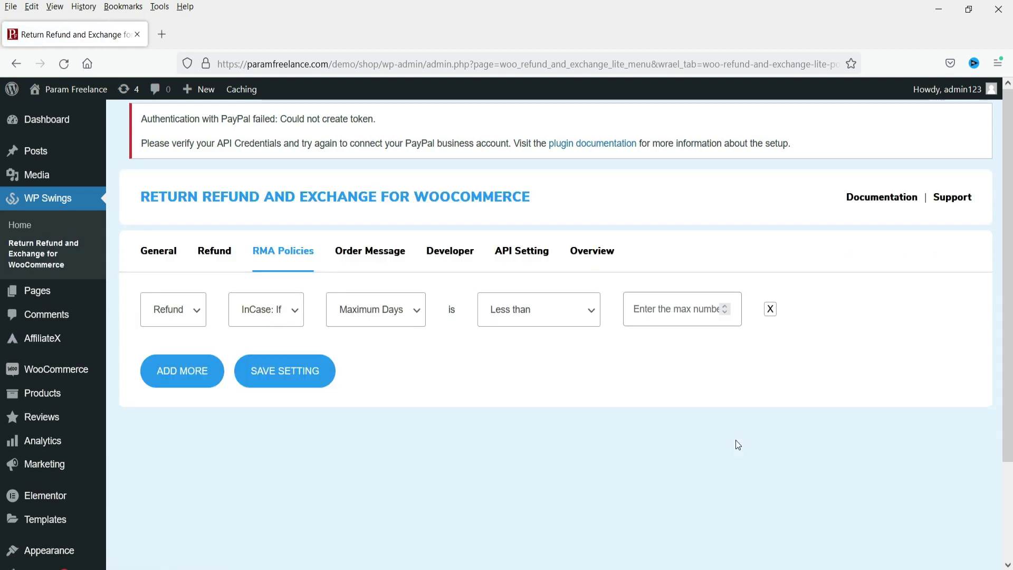
pyautogui.click(195, 320)
pyautogui.click(196, 320)
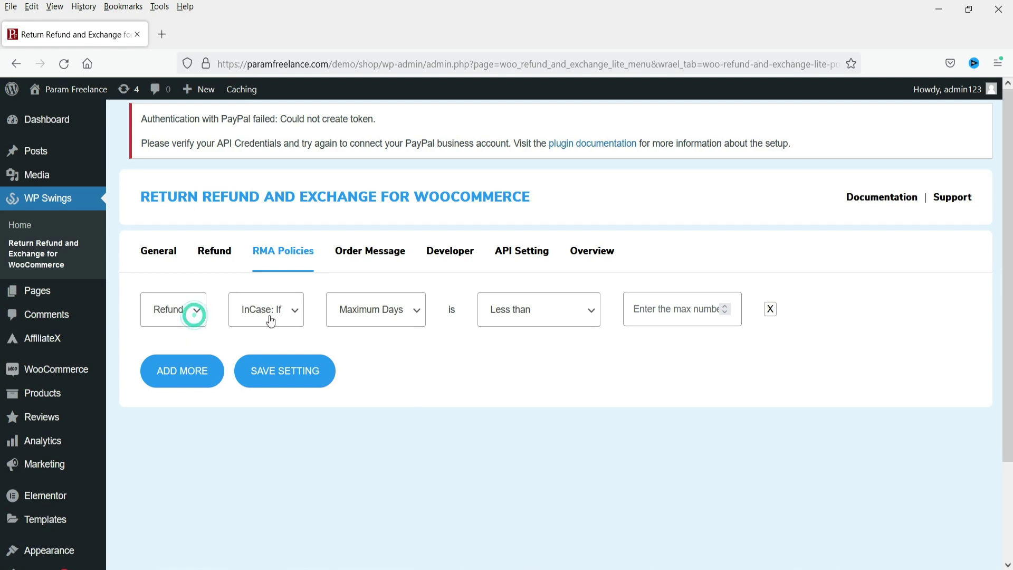
pyautogui.click(378, 313)
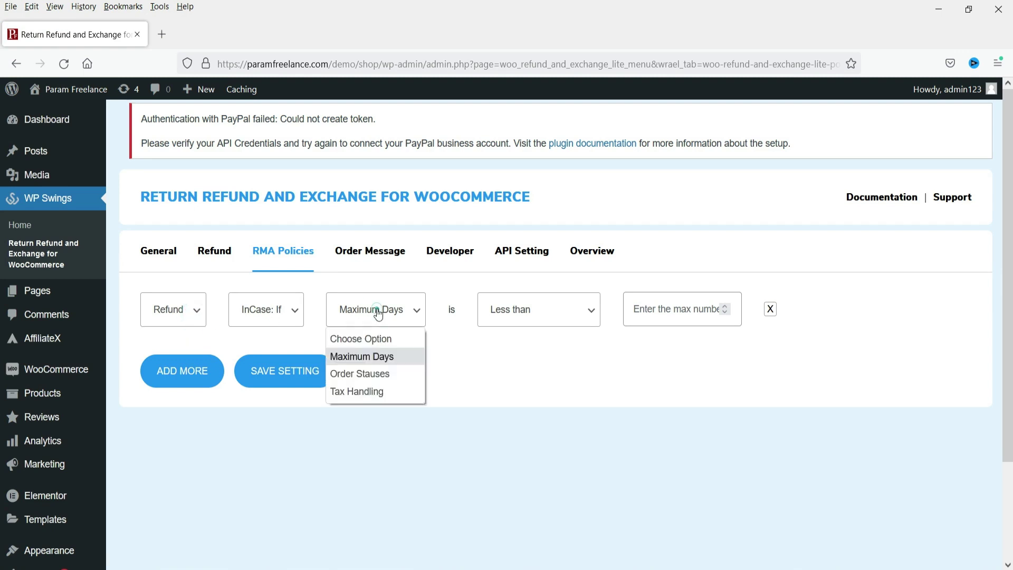
pyautogui.click(385, 358)
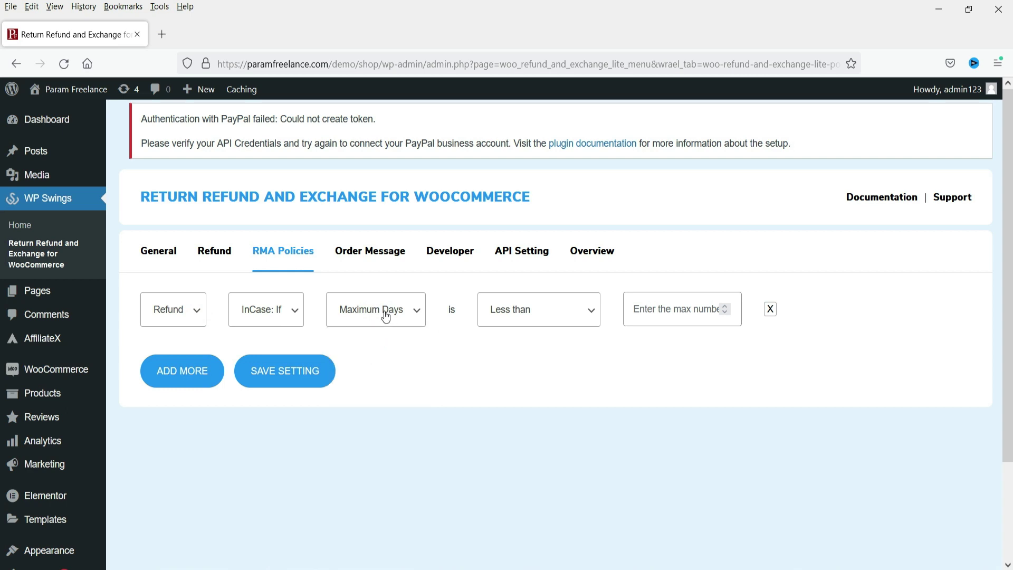
pyautogui.click(387, 313)
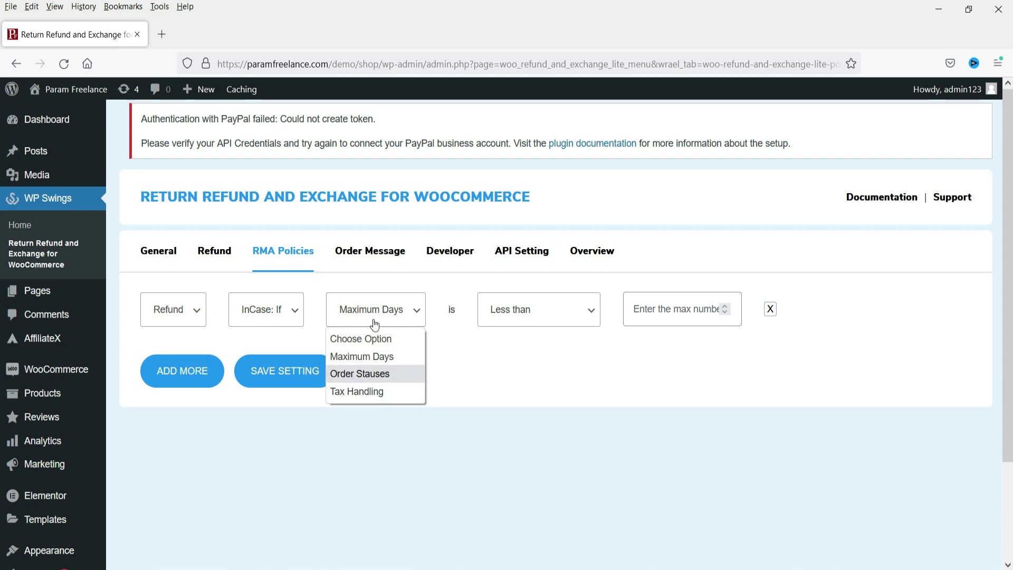
pyautogui.click(401, 357)
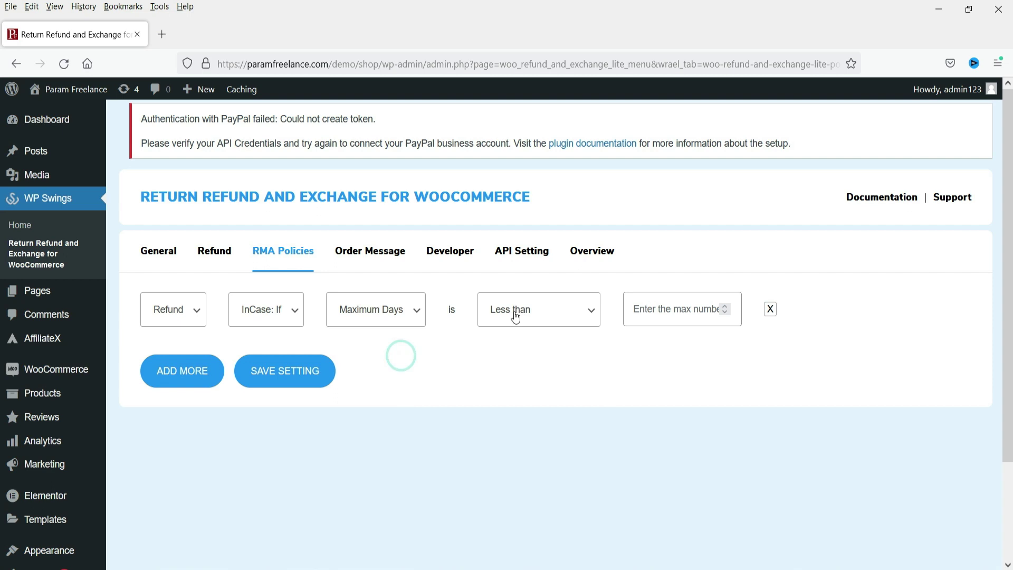
pyautogui.click(514, 311)
pyautogui.click(518, 347)
pyautogui.click(644, 319)
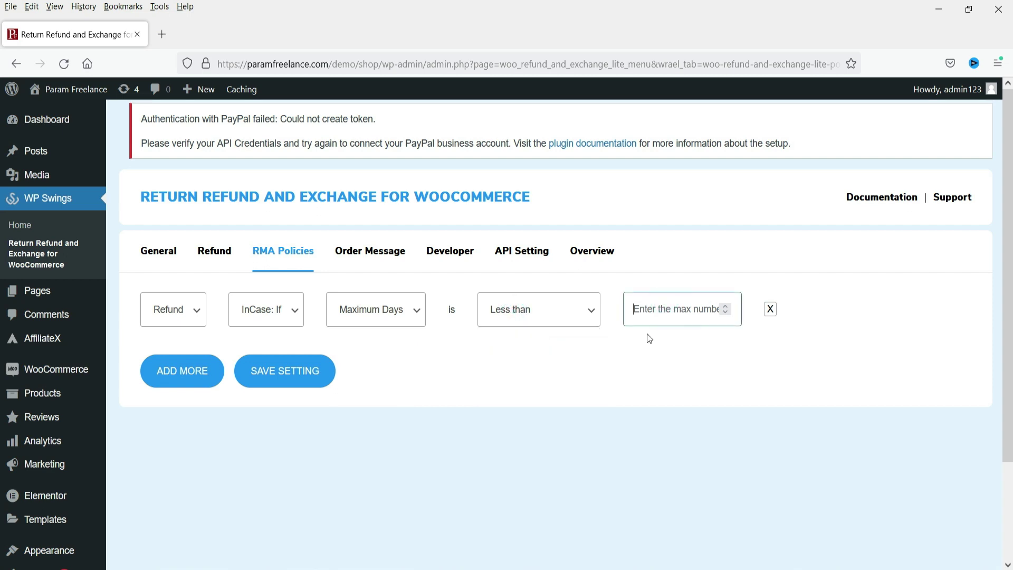
pyautogui.write('30')
pyautogui.click(706, 370)
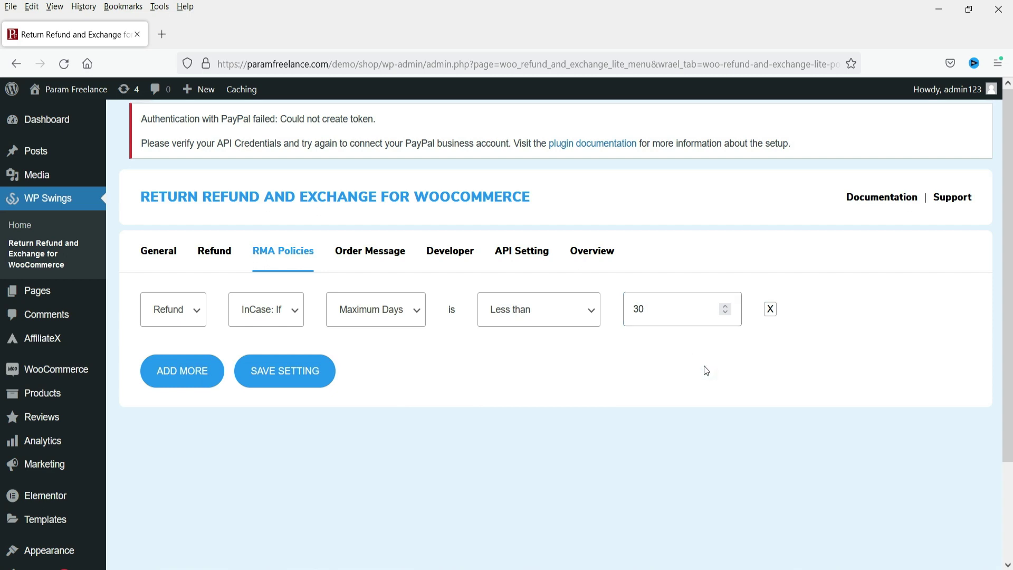
# Step: Add a second refund policy requiring the order status to equal Completed, and save the policies
pyautogui.click(182, 384)
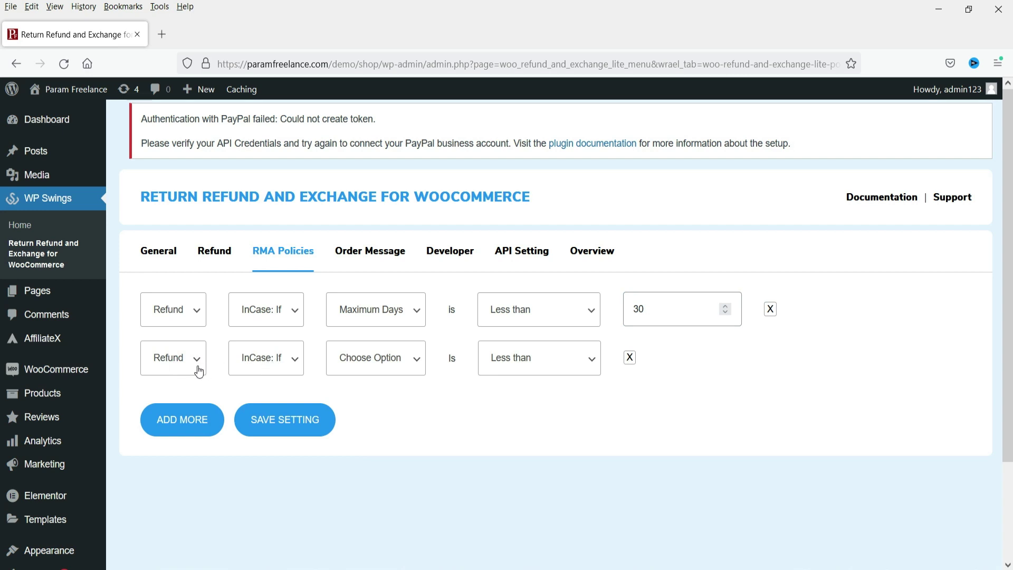
pyautogui.click(284, 362)
pyautogui.click(284, 362)
pyautogui.click(375, 358)
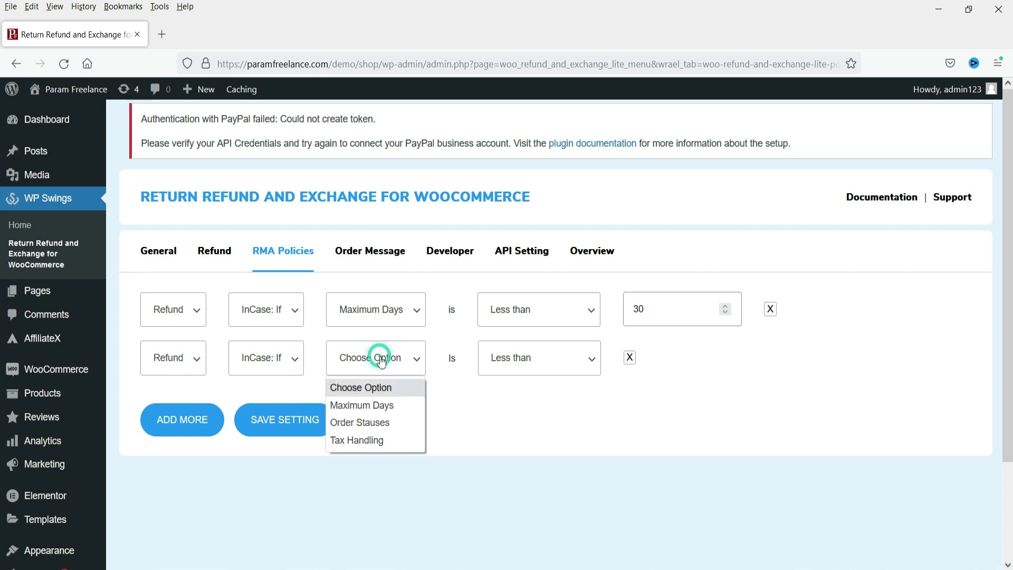
pyautogui.click(380, 420)
pyautogui.click(538, 369)
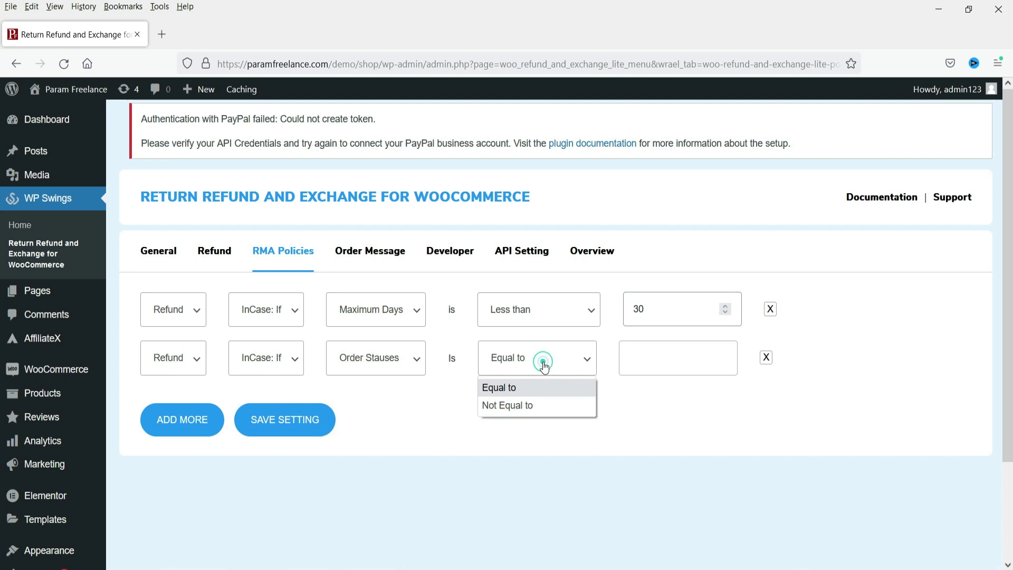
pyautogui.click(540, 389)
pyautogui.click(643, 354)
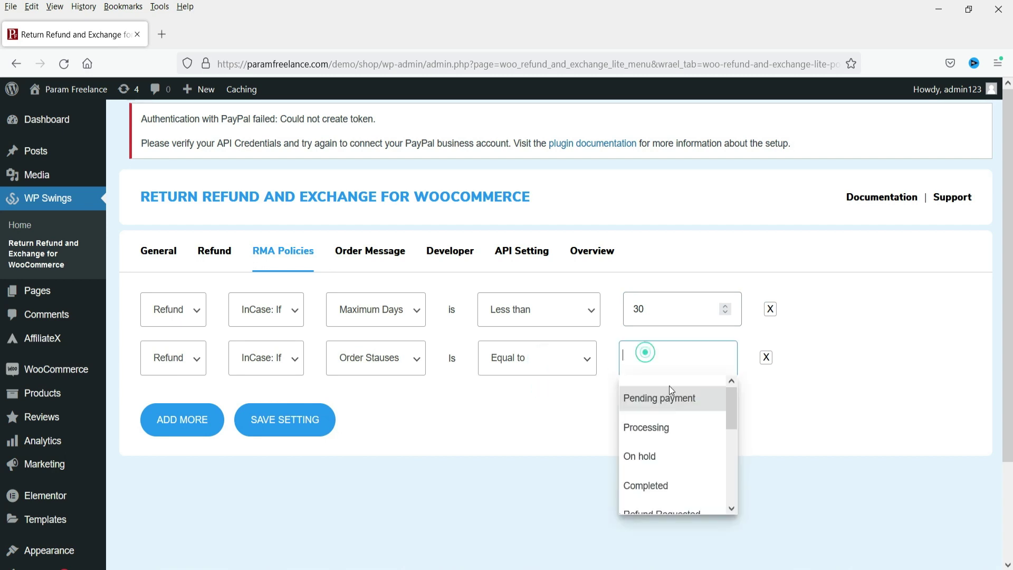
pyautogui.click(678, 481)
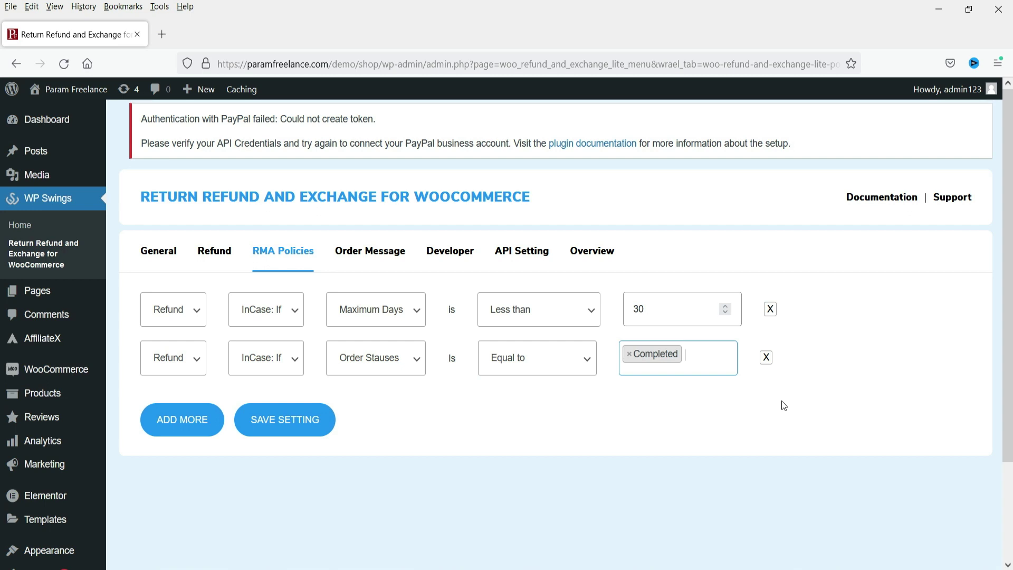
pyautogui.click(784, 405)
pyautogui.click(280, 426)
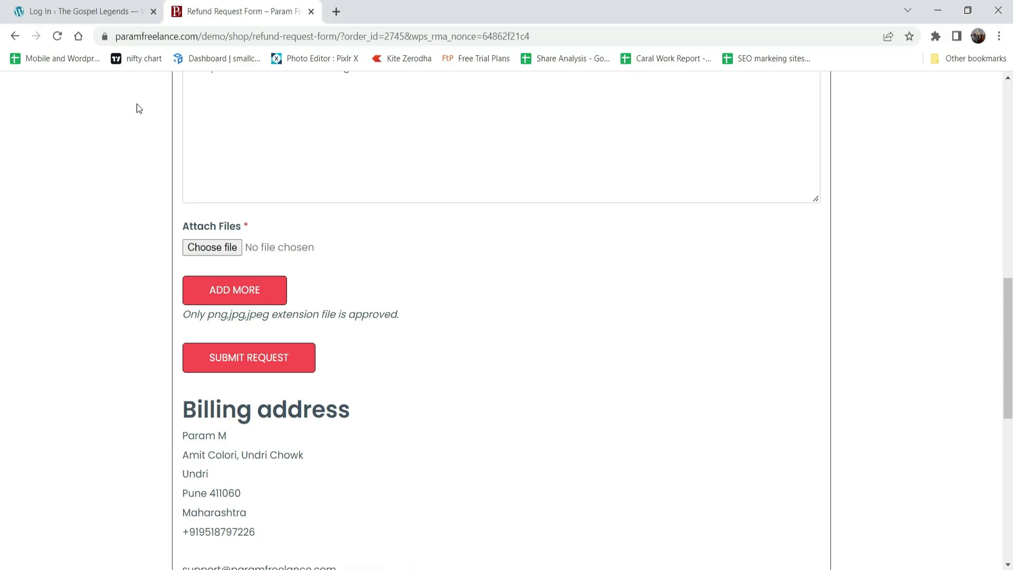
# Step: Return to the customer's orders list and check which orders offer the Refund action
pyautogui.scroll(13, 98, 199)
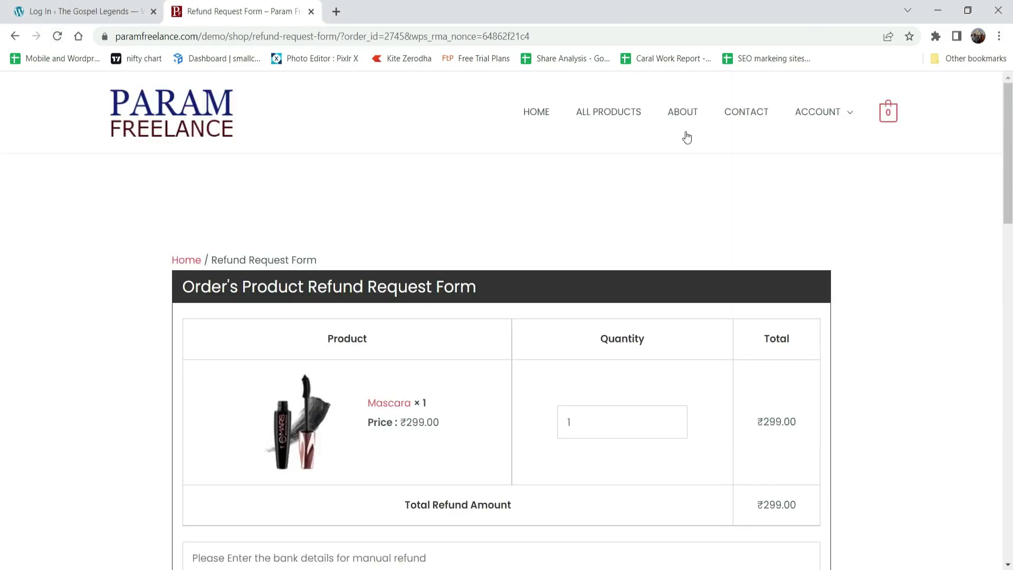
pyautogui.moveTo(818, 112)
pyautogui.click(821, 152)
pyautogui.click(200, 296)
pyautogui.scroll(-4, 929, 289)
pyautogui.scroll(4, 910, 279)
pyautogui.scroll(-3, 915, 277)
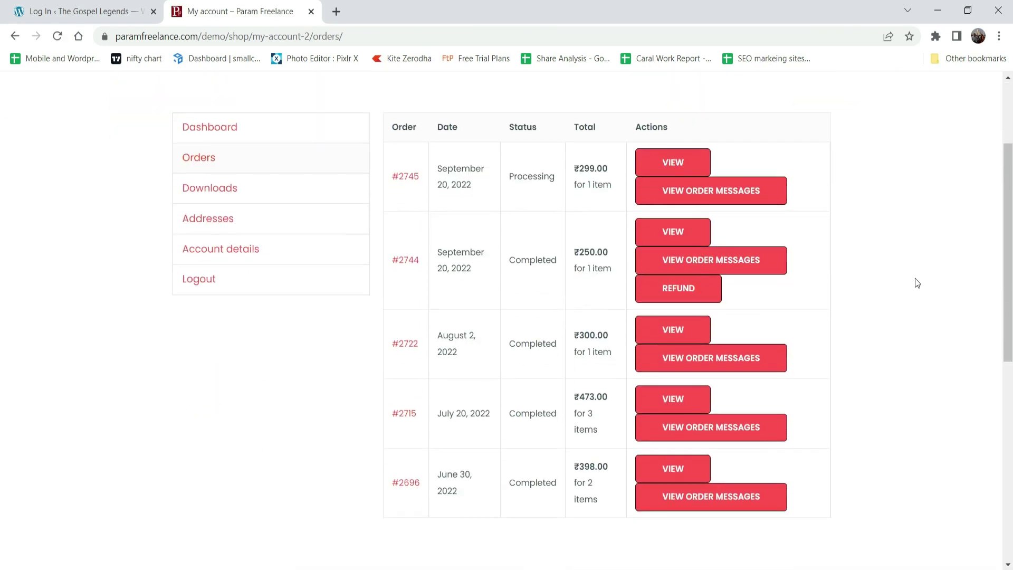
# Step: Compare the date of the August 2, 2022 order with the current date in the system calendar
pyautogui.moveTo(434, 334); pyautogui.dragTo(463, 344)
pyautogui.click(584, 350)
pyautogui.press('super+alt+d')
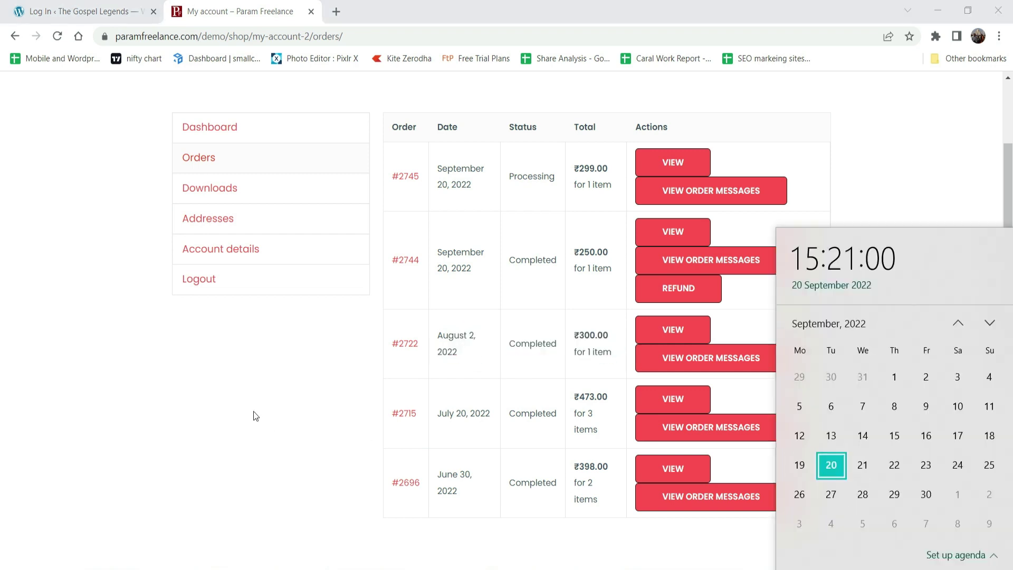
pyautogui.click(253, 411)
pyautogui.moveTo(434, 334); pyautogui.dragTo(493, 343)
pyautogui.click(491, 353)
pyautogui.click(491, 353)
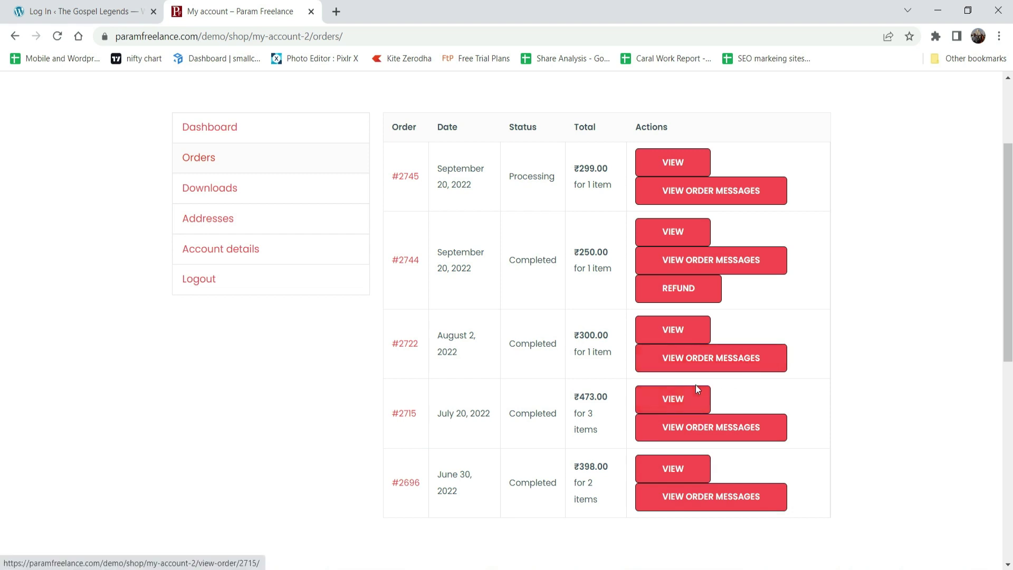
# Step: Return to the plugin's admin settings and save the Order Message settings with Enable Attachment turned on
pyautogui.scroll(3, 976, 368)
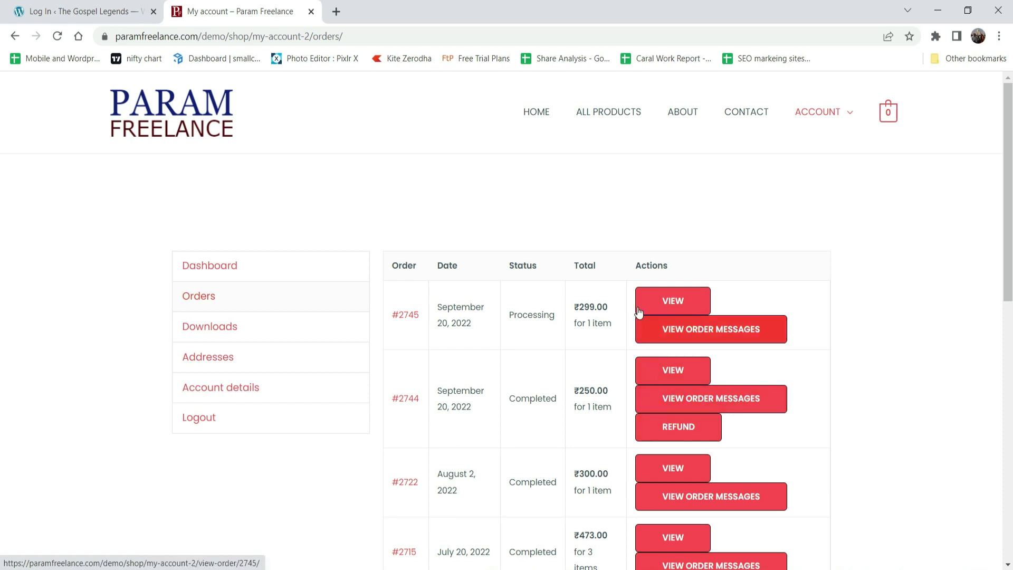
pyautogui.scroll(-4, 922, 331)
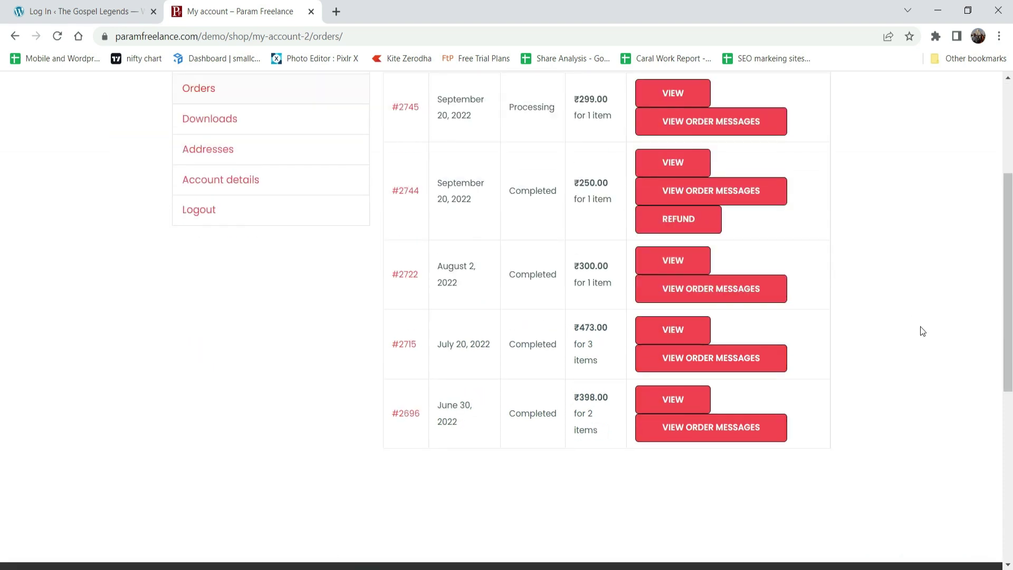
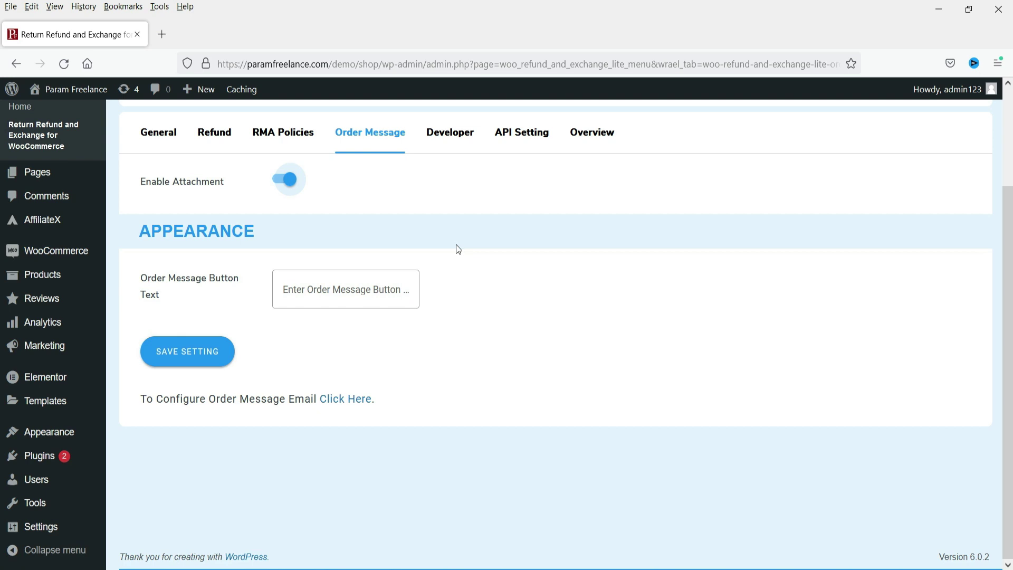
pyautogui.click(188, 351)
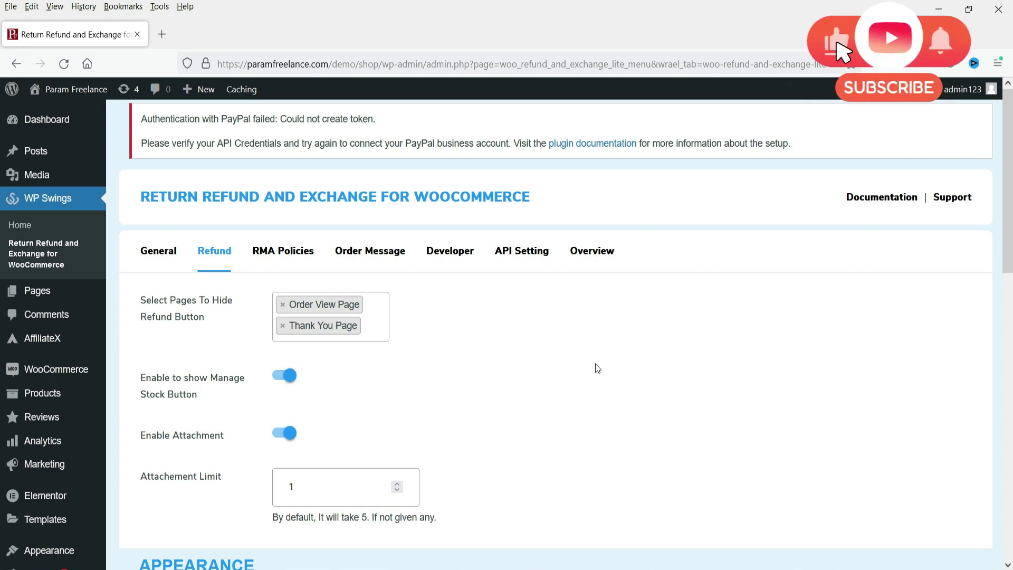
# Step: From the plugin's Refund settings, open the Refund Request Email configuration in a new browser tab
pyautogui.scroll(-15, 597, 368)
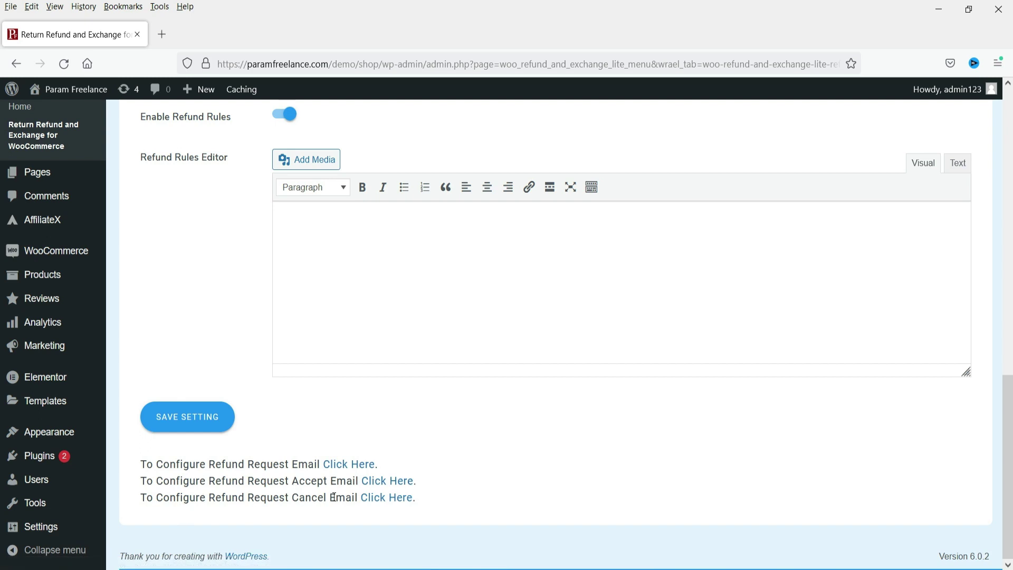
pyautogui.rightClick(357, 462)
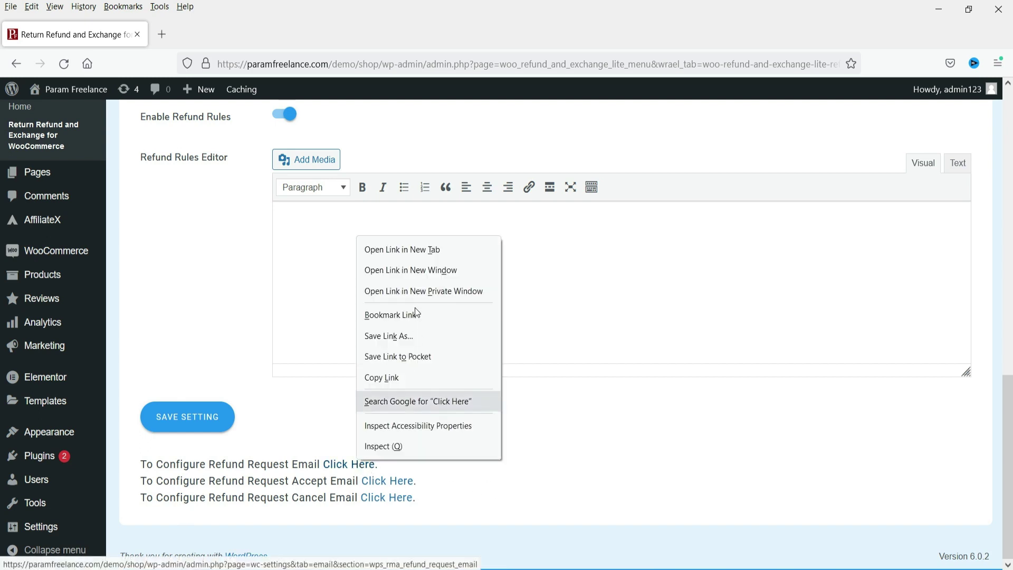
pyautogui.click(402, 249)
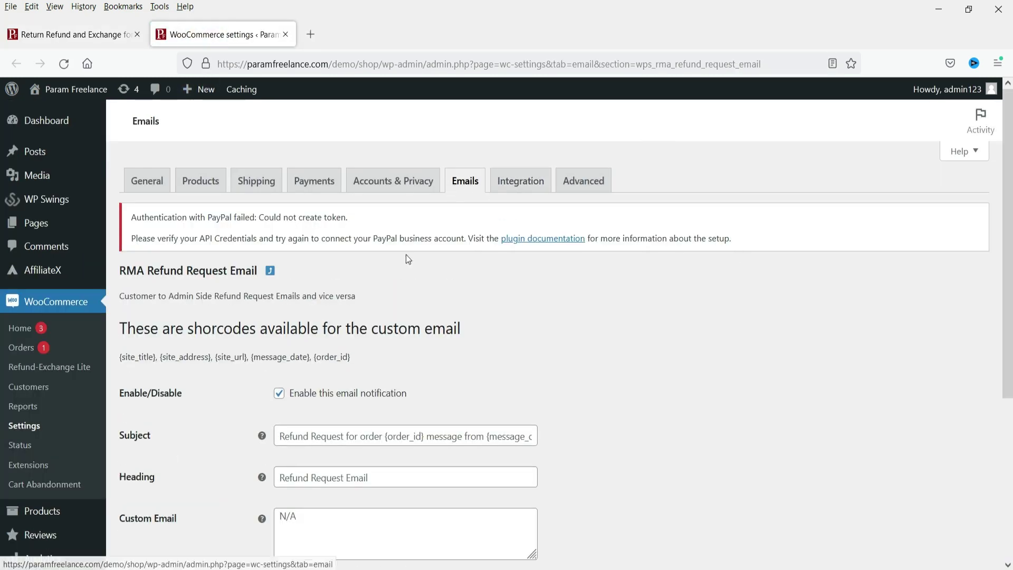
# Step: Review the subject, heading, custom email and email type options of the RMA Refund Request Email
pyautogui.scroll(-5, 710, 305)
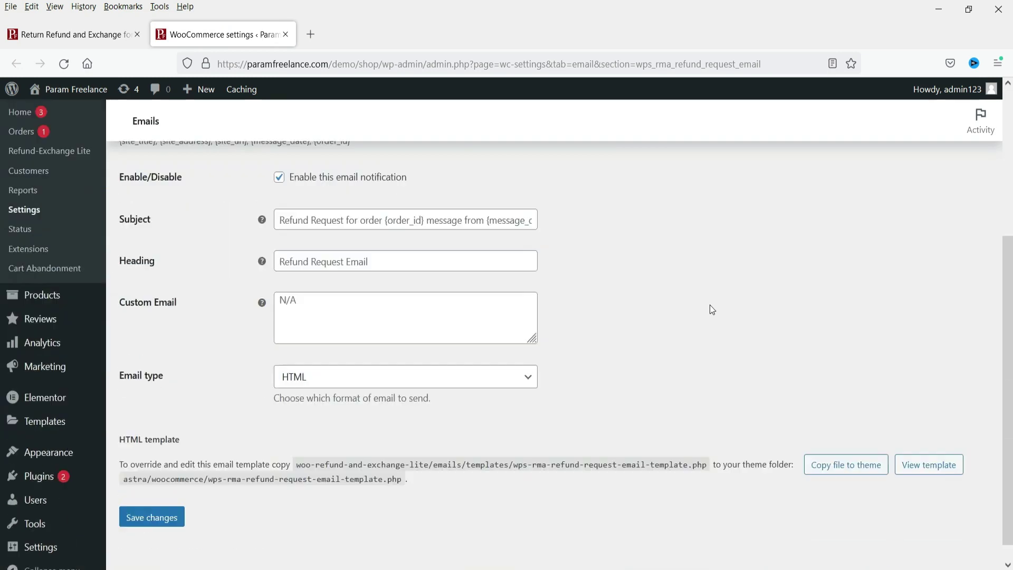
pyautogui.click(280, 216)
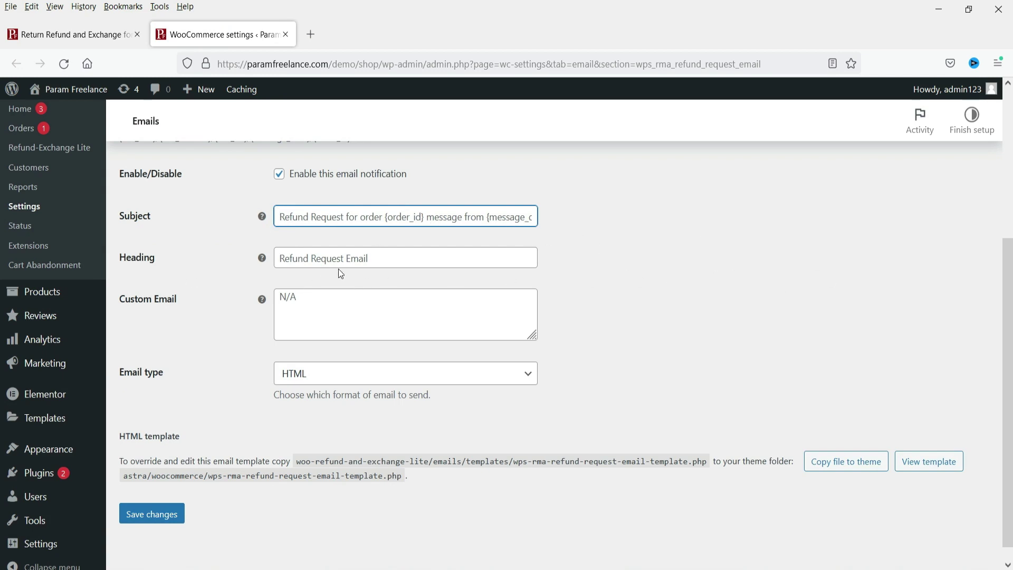
pyautogui.scroll(-1, 170, 311)
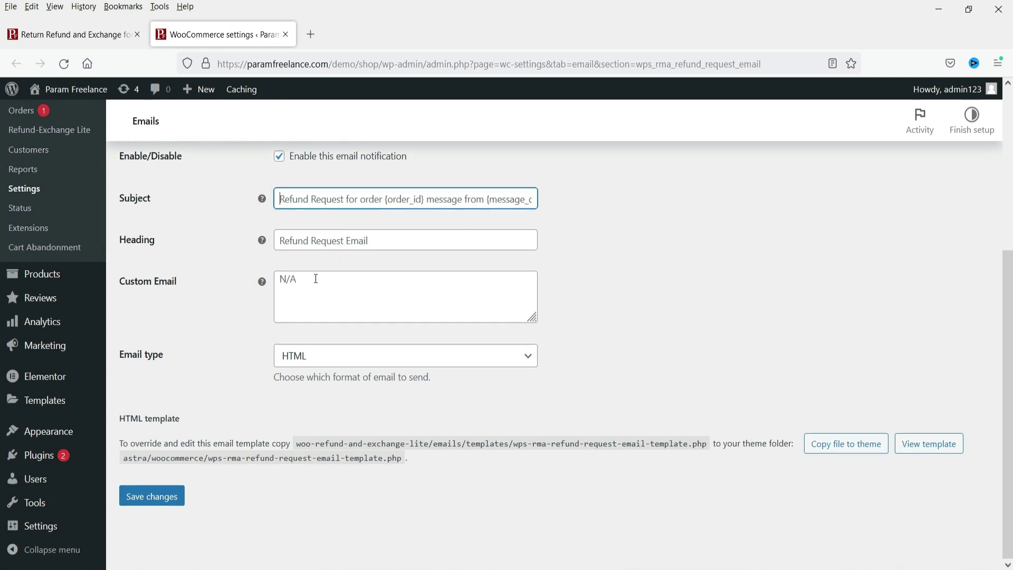
pyautogui.click(315, 282)
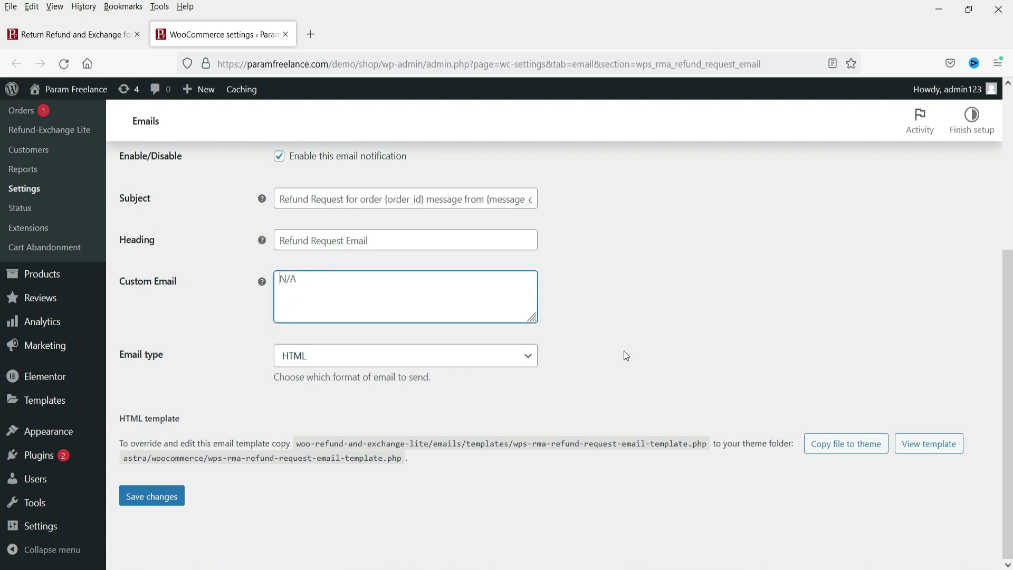
pyautogui.scroll(5, 636, 344)
pyautogui.scroll(-5, 628, 335)
# Step: Switch to the customer's orders list in Chrome and request a refund for the completed September 20, 2022 order
pyautogui.hotkey('alt', 'Tab')
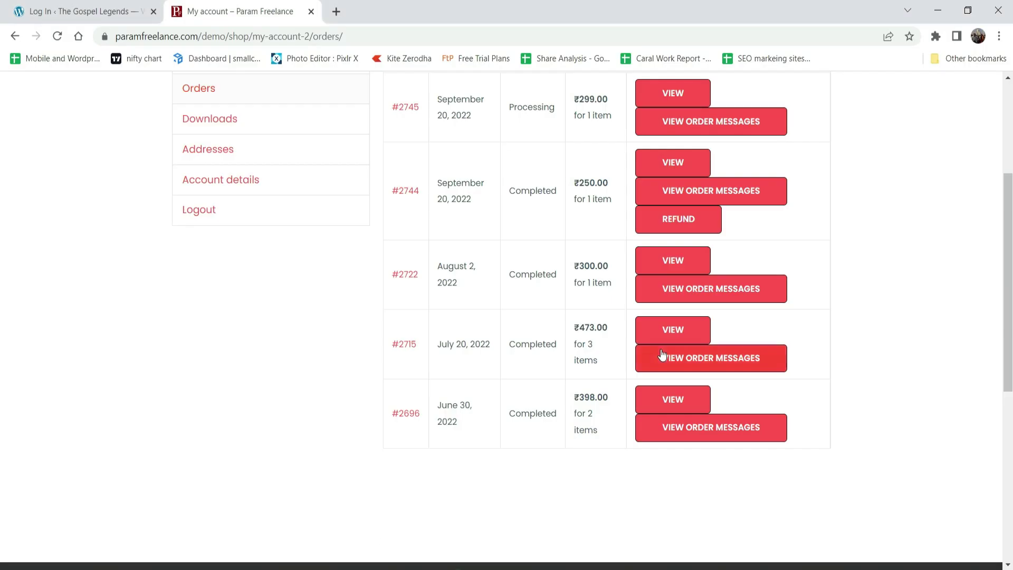
pyautogui.scroll(1, 200, 376)
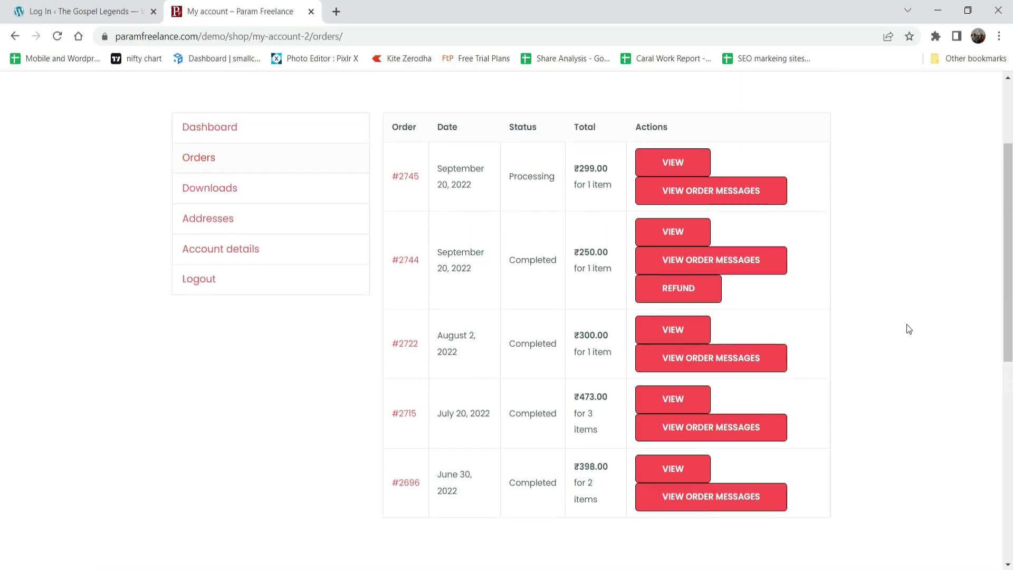
pyautogui.click(675, 290)
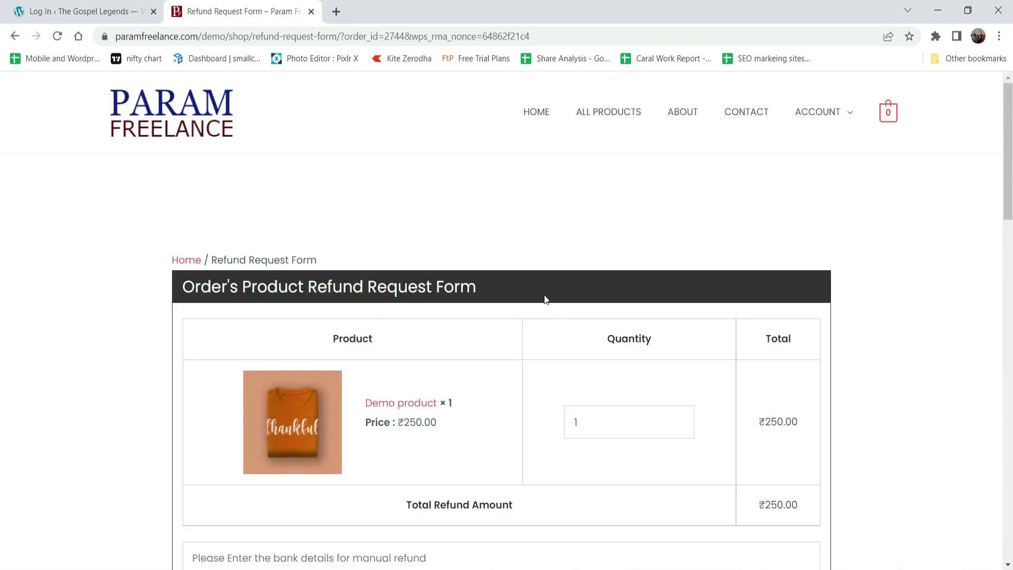
# Step: Fill in the manual refund bank details with the bank account number, the bank name World Bank and the IFSC code
pyautogui.scroll(-4, 546, 299)
pyautogui.click(252, 380)
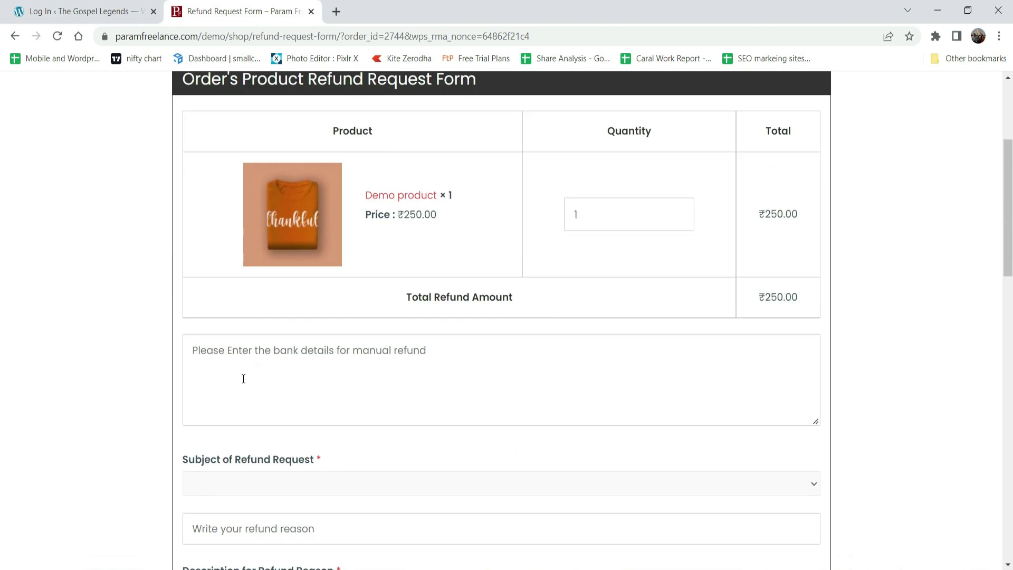
pyautogui.write('B')
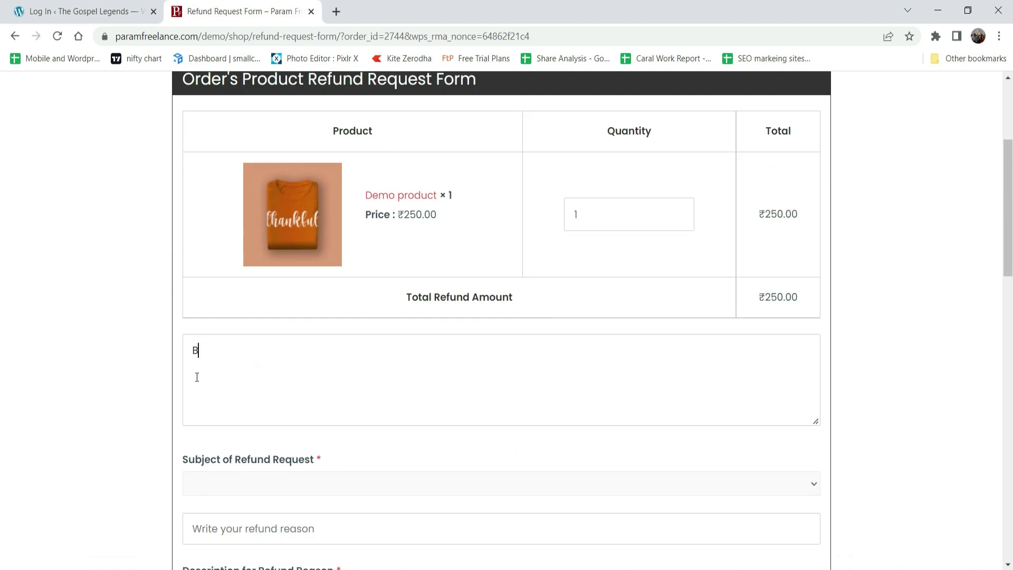
pyautogui.write('ank Account No: 1234567890')
pyautogui.press('Return')
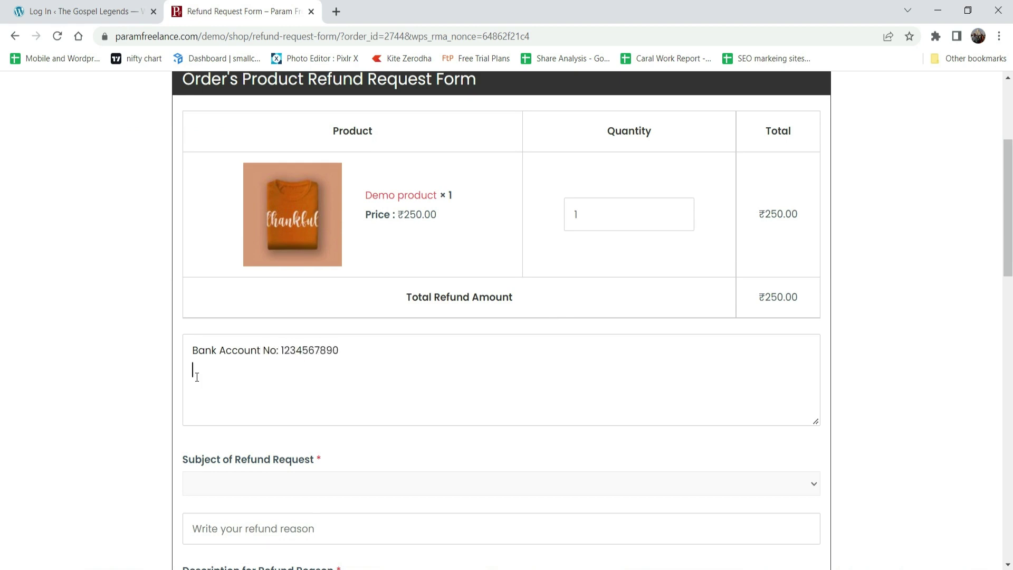
pyautogui.write('Bank Name - World Bank')
pyautogui.press('Return')
pyautogui.write('I')
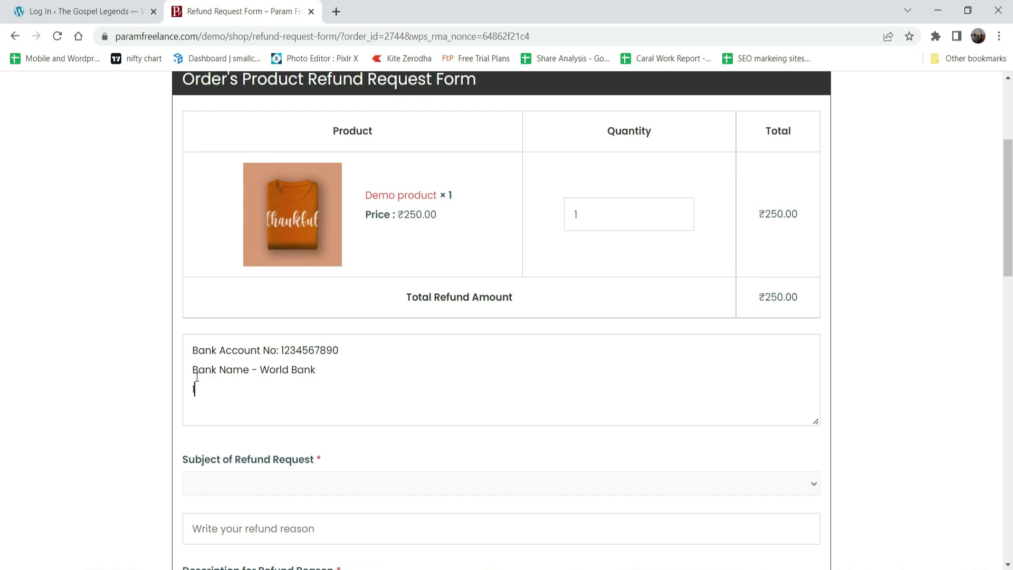
pyautogui.write('FSC - WLBK00001234')
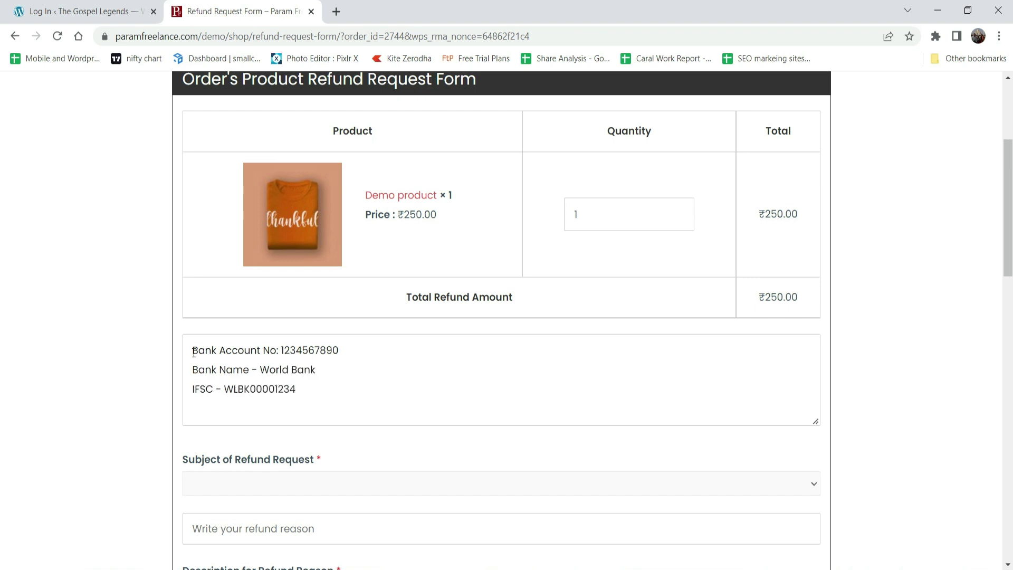
# Step: Set the refund request subject to Damaged Product and enter the description "Product received as damaged."
pyautogui.scroll(-4, 415, 330)
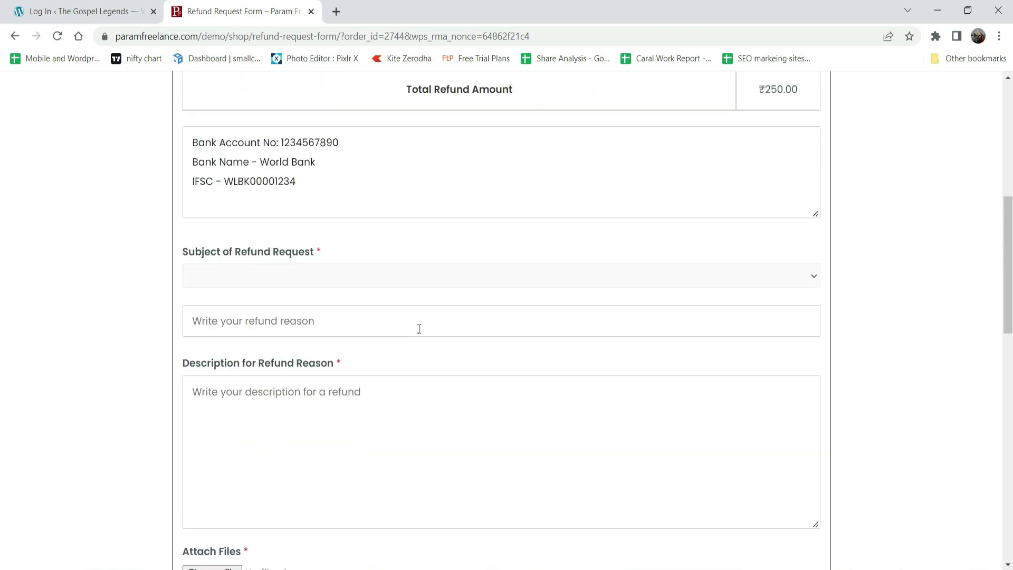
pyautogui.click(267, 277)
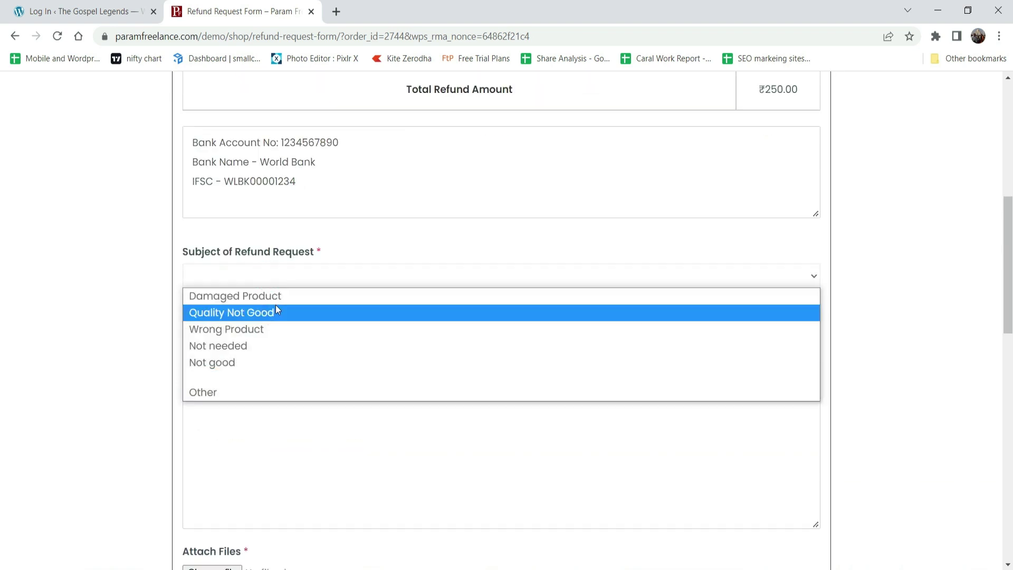
pyautogui.click(275, 298)
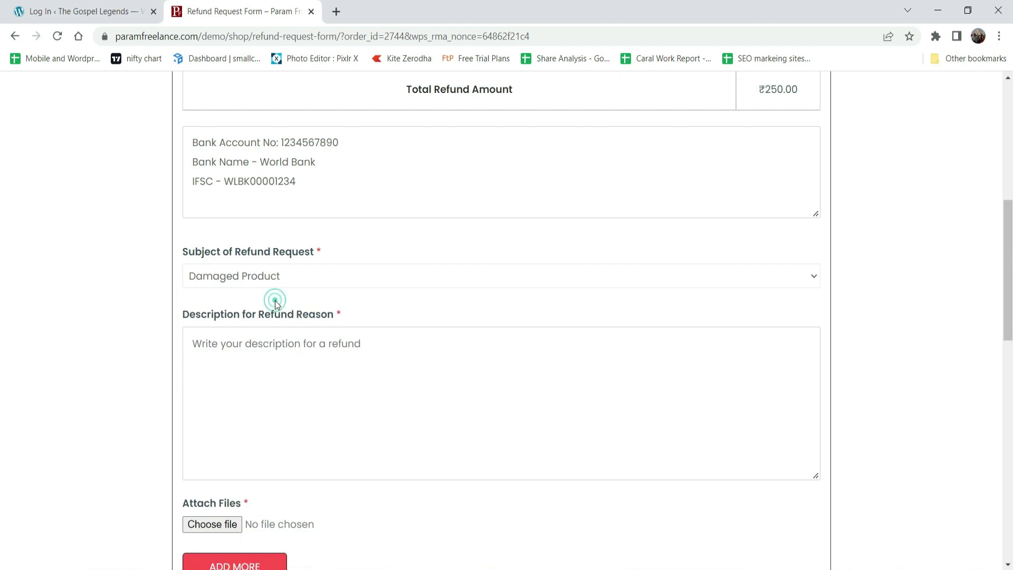
pyautogui.click(287, 361)
pyautogui.write('Pr')
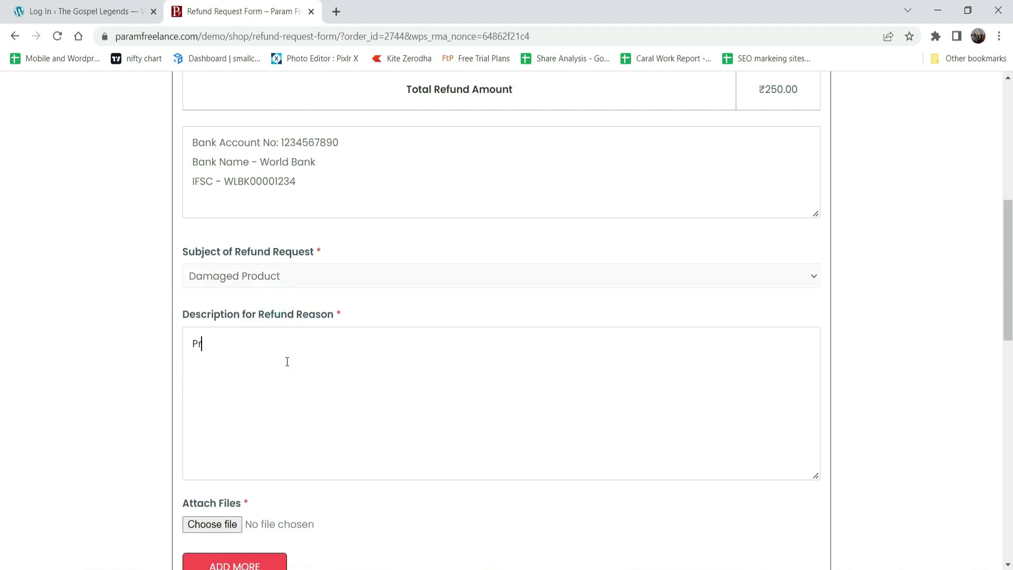
pyautogui.write('oduct received as damaged')
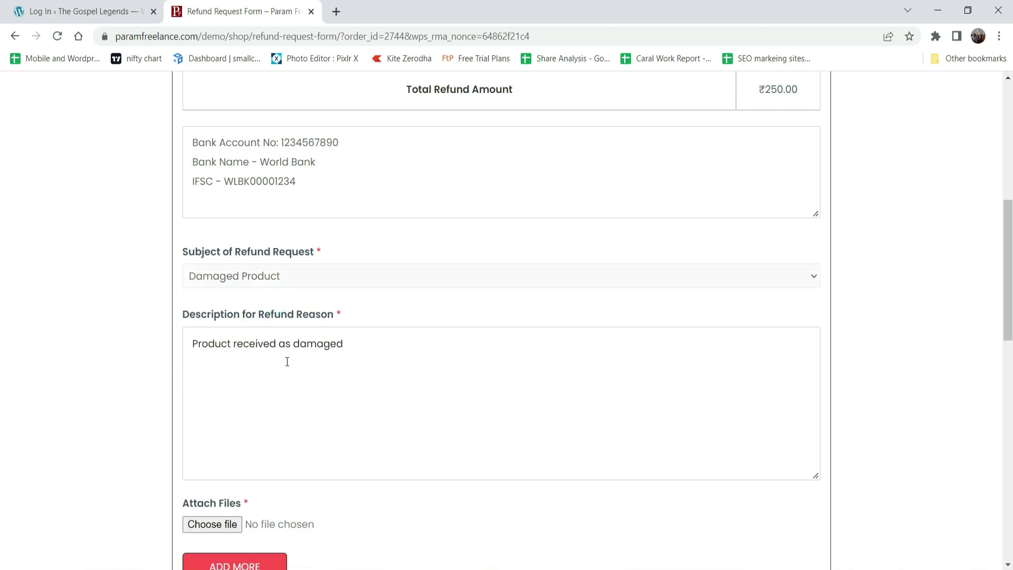
# Step: Attach the website-development-layout image from the portfolio folder and submit the refund request
pyautogui.scroll(-5, 448, 368)
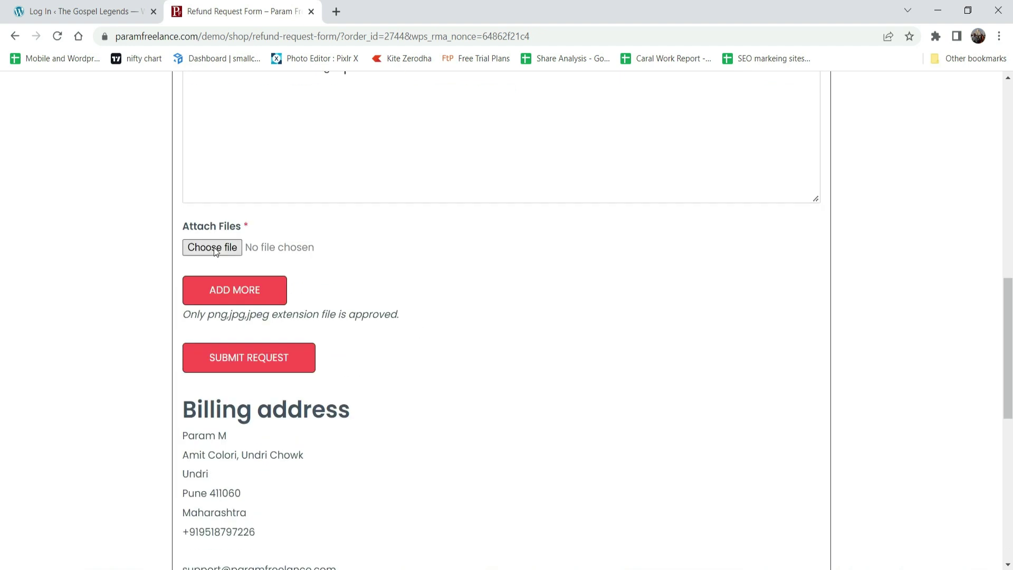
pyautogui.scroll(1, 349, 292)
pyautogui.click(222, 301)
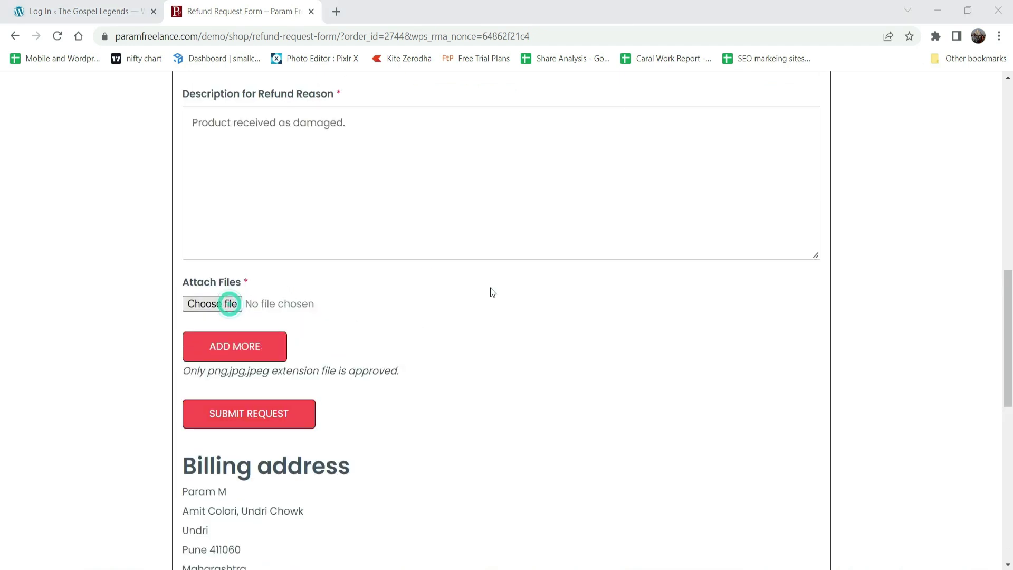
pyautogui.doubleClick(296, 140)
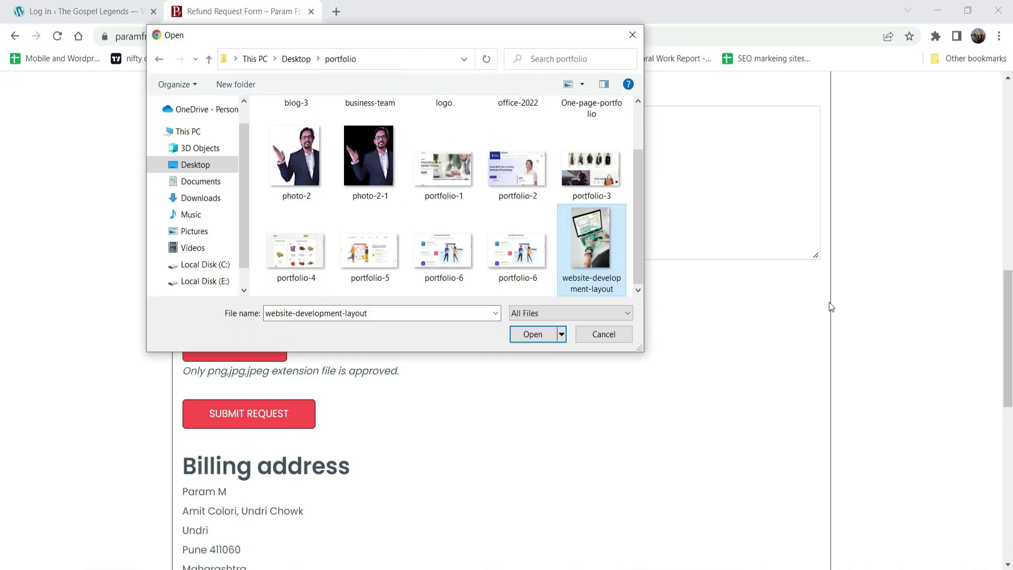
pyautogui.press('Return')
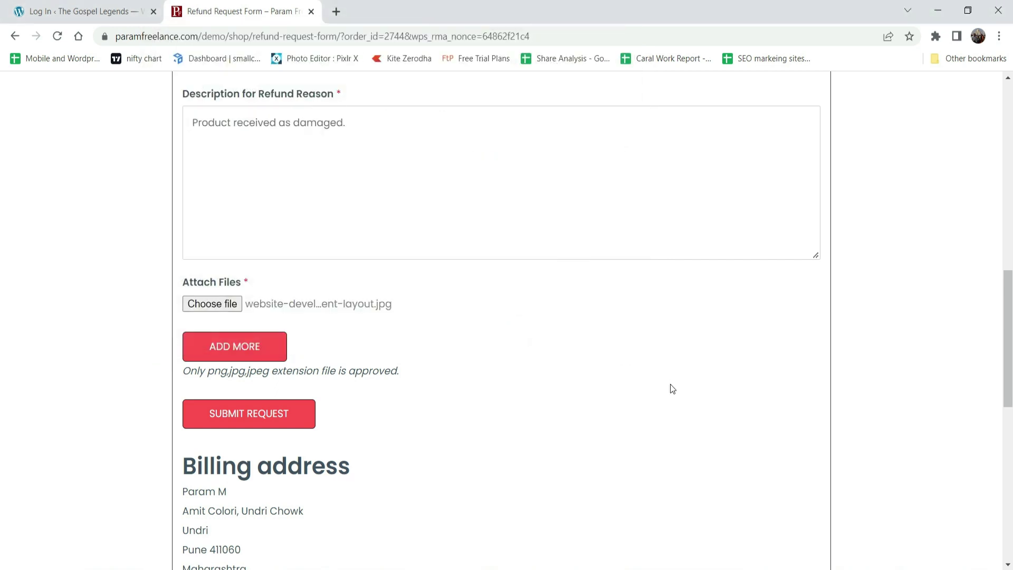
pyautogui.scroll(-3, 672, 389)
pyautogui.click(272, 274)
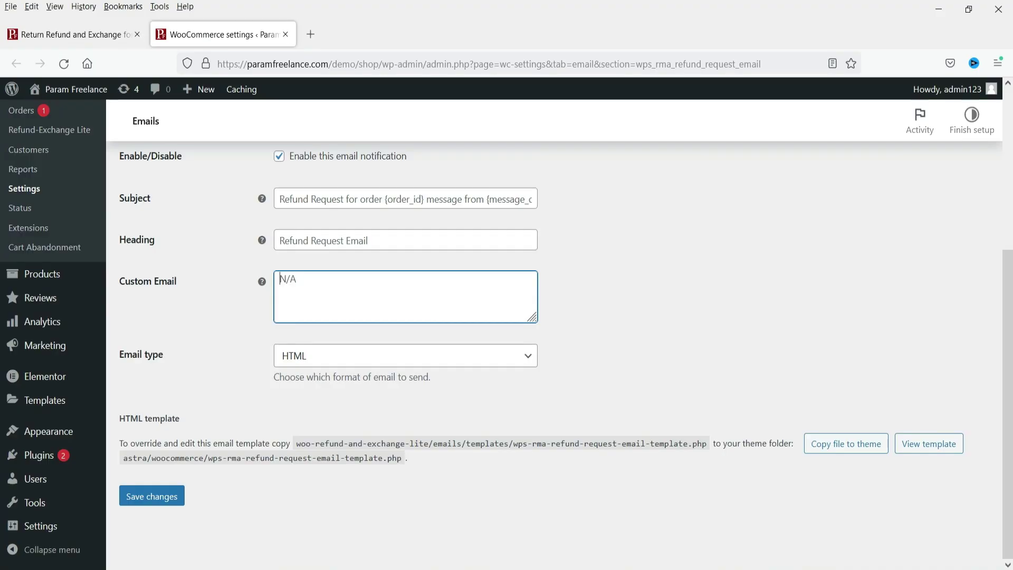
# Step: Switch back to the store admin and open the Refund Requested order from the WooCommerce orders list
pyautogui.scroll(4, 27, 258)
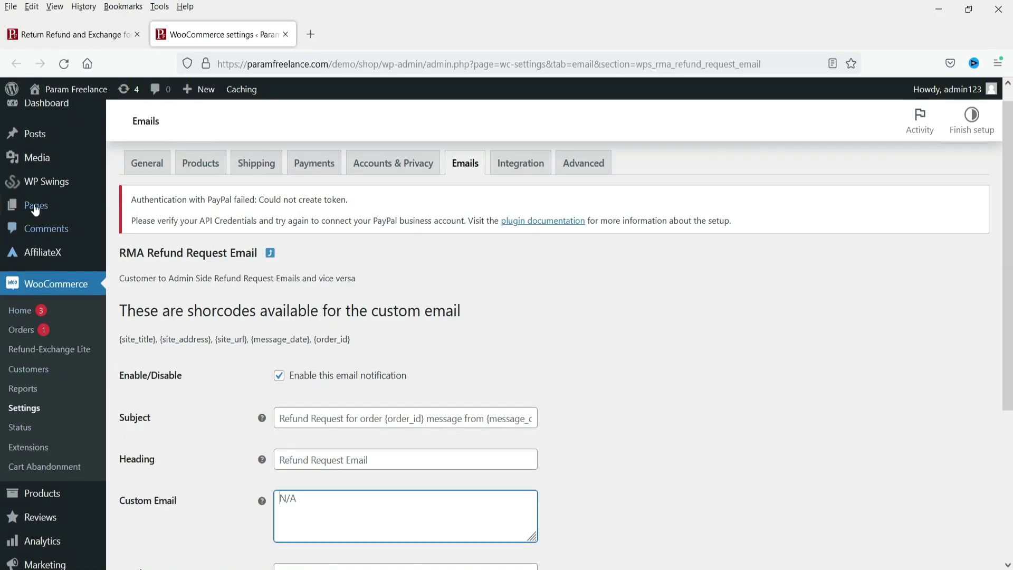
pyautogui.click(22, 328)
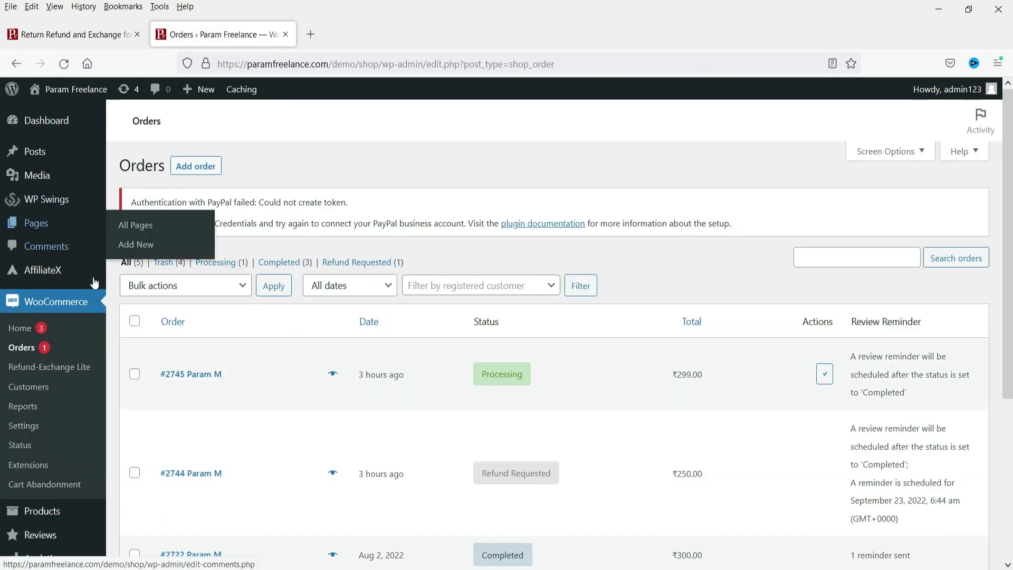
pyautogui.scroll(-5, 753, 377)
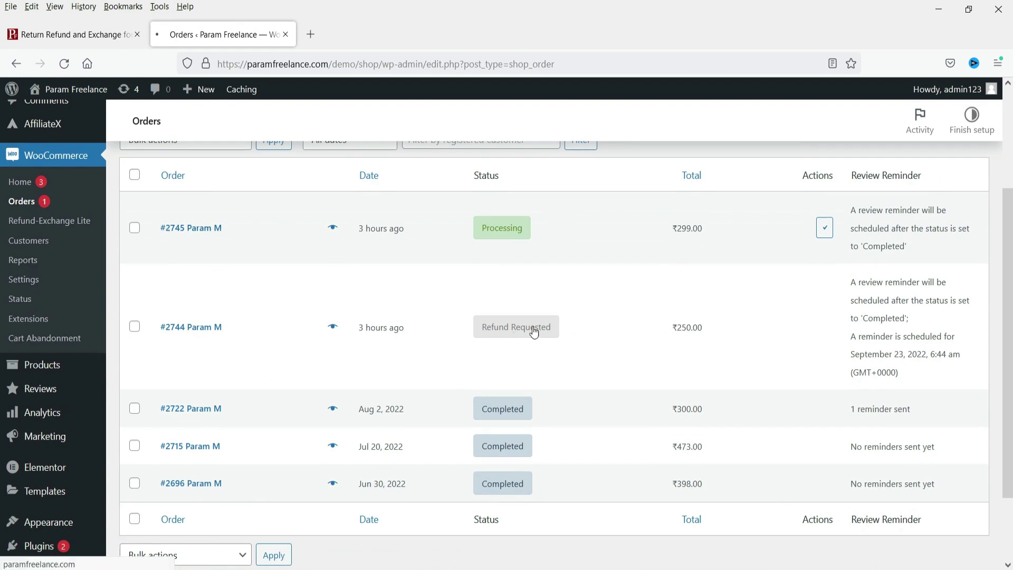
pyautogui.click(514, 333)
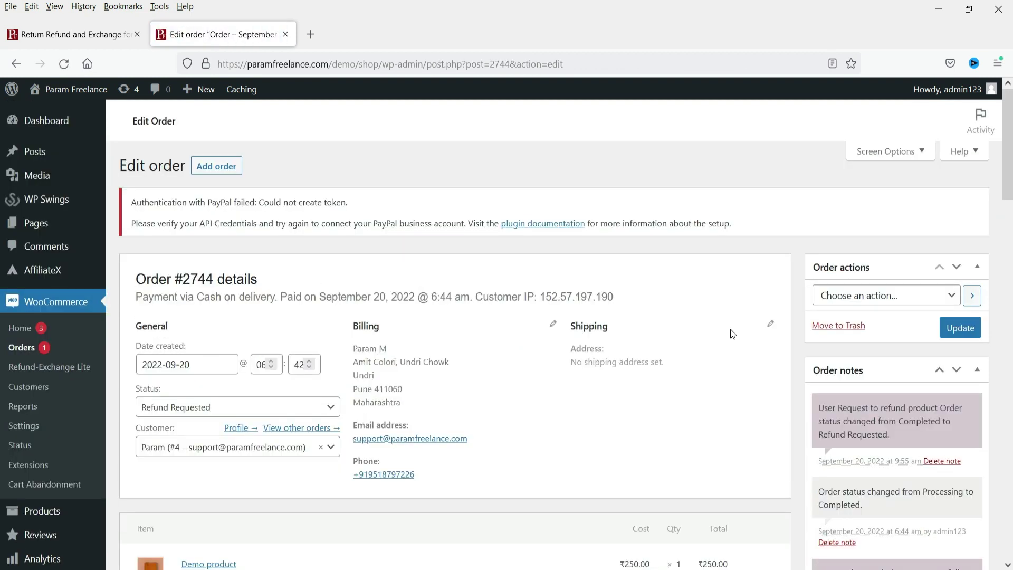
# Step: Examine the order's Refund Requested Products section, including the amount, subject, reason, bank details and attachment
pyautogui.scroll(-6, 580, 277)
pyautogui.scroll(-12, 515, 258)
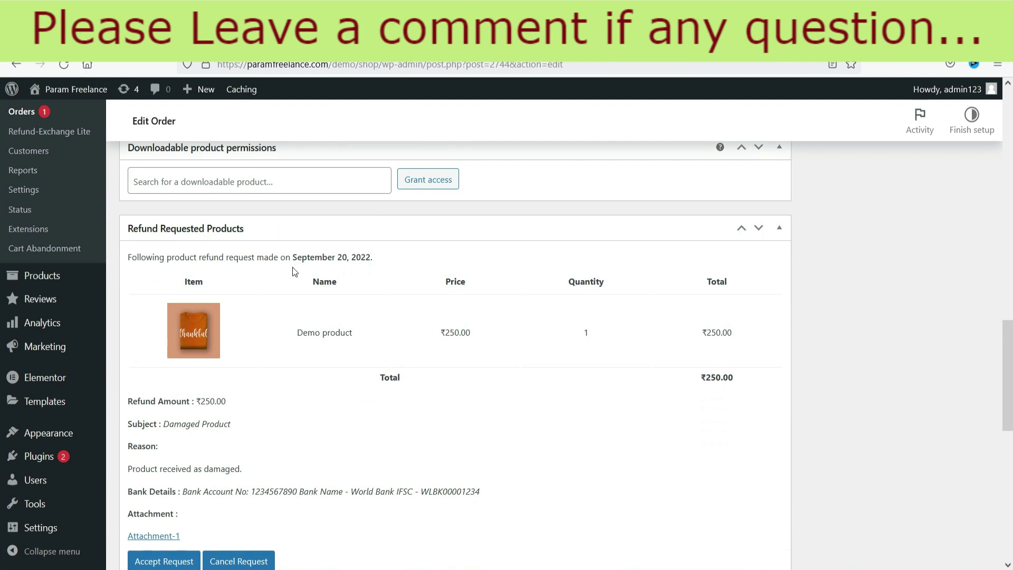
pyautogui.scroll(-1, 293, 271)
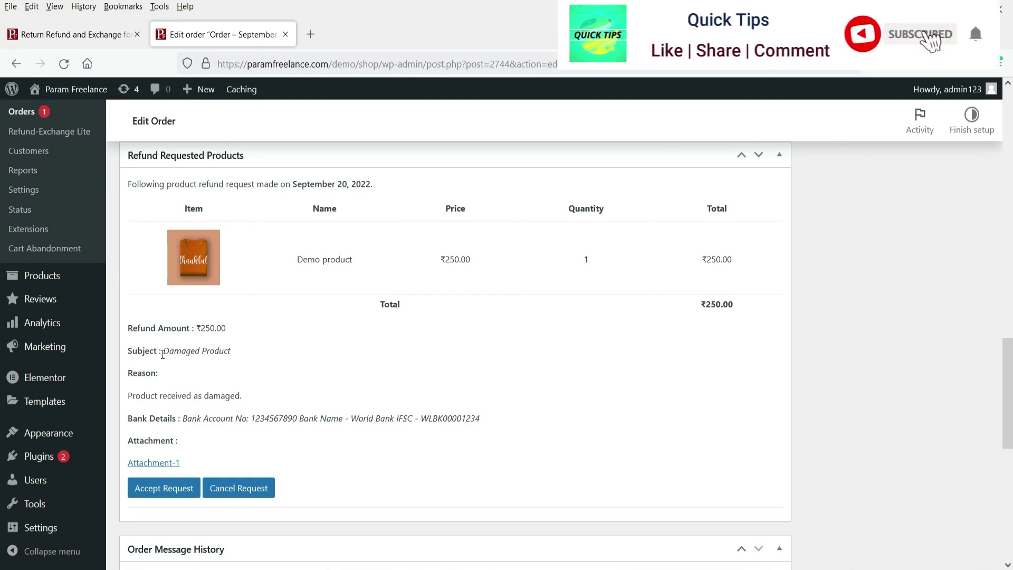
# Step: Review the subject, reason text and bank details submitted with the refund request
pyautogui.moveTo(163, 352); pyautogui.dragTo(231, 353)
pyautogui.click(270, 355)
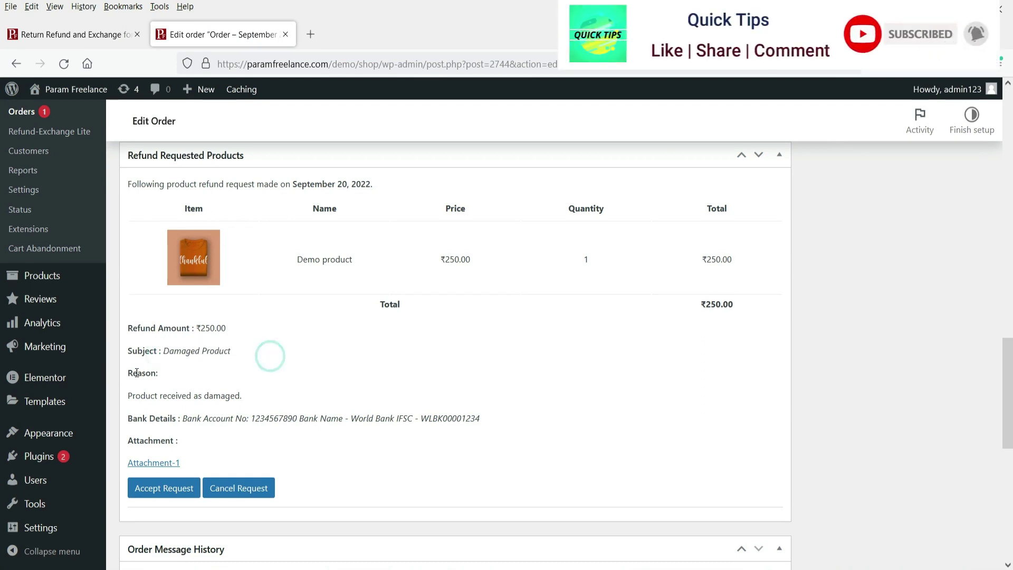
pyautogui.moveTo(160, 395); pyautogui.dragTo(328, 389)
pyautogui.scroll(-3, 327, 389)
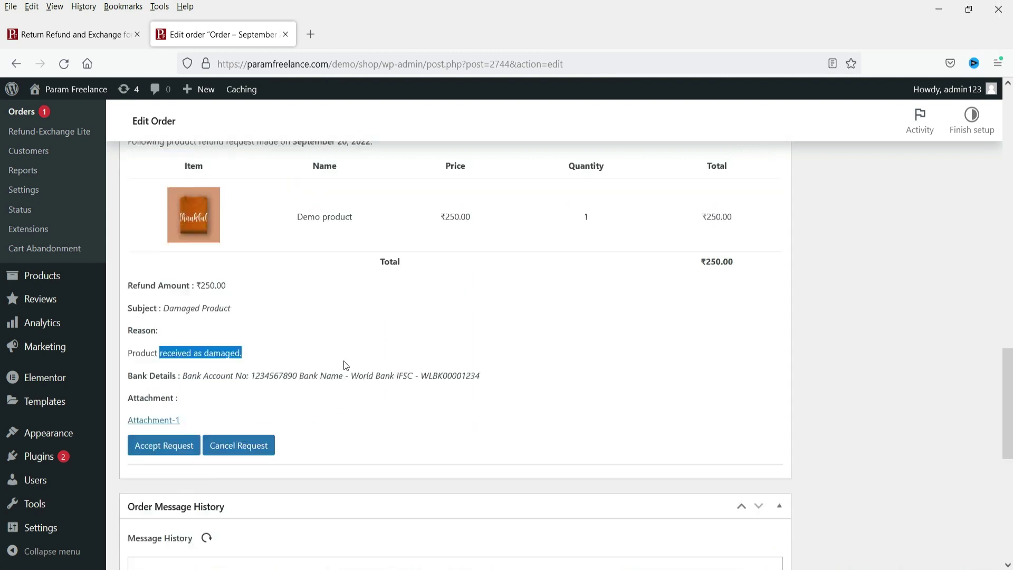
pyautogui.moveTo(185, 272); pyautogui.dragTo(486, 282)
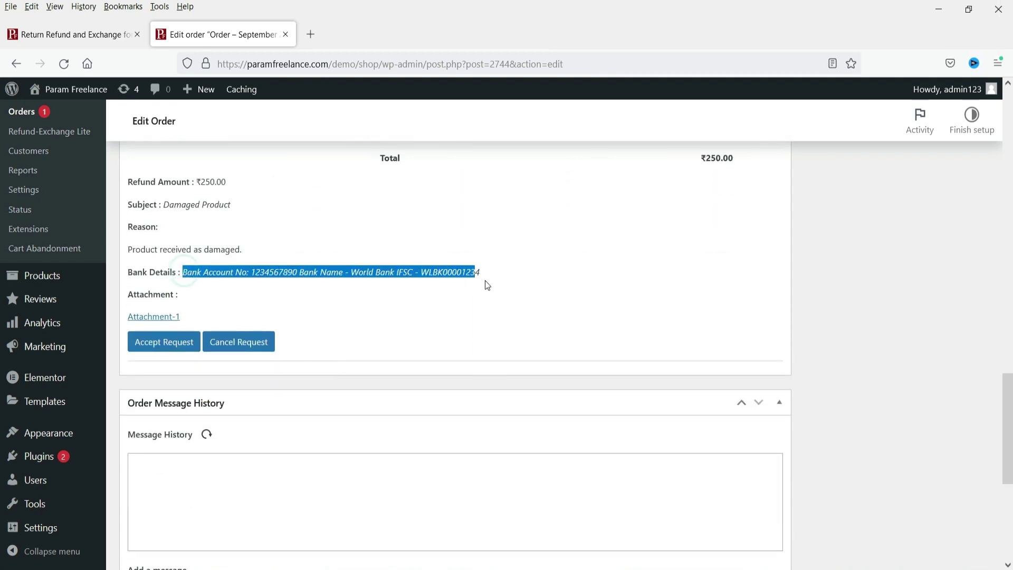
pyautogui.click(543, 280)
# Step: View the customer's Attachment-1 image, close it, and accept the refund request on the order
pyautogui.click(163, 317)
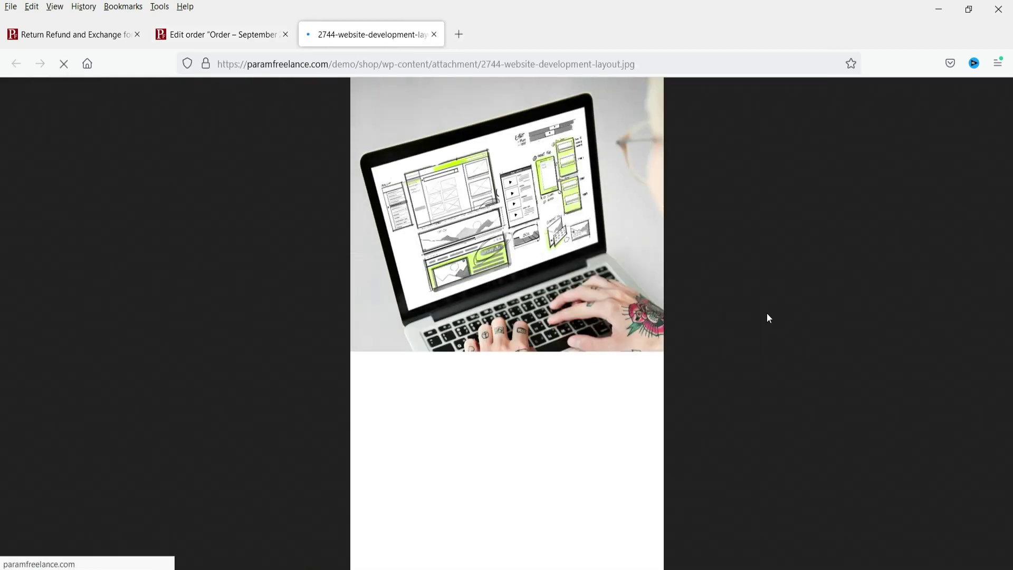
pyautogui.click(434, 34)
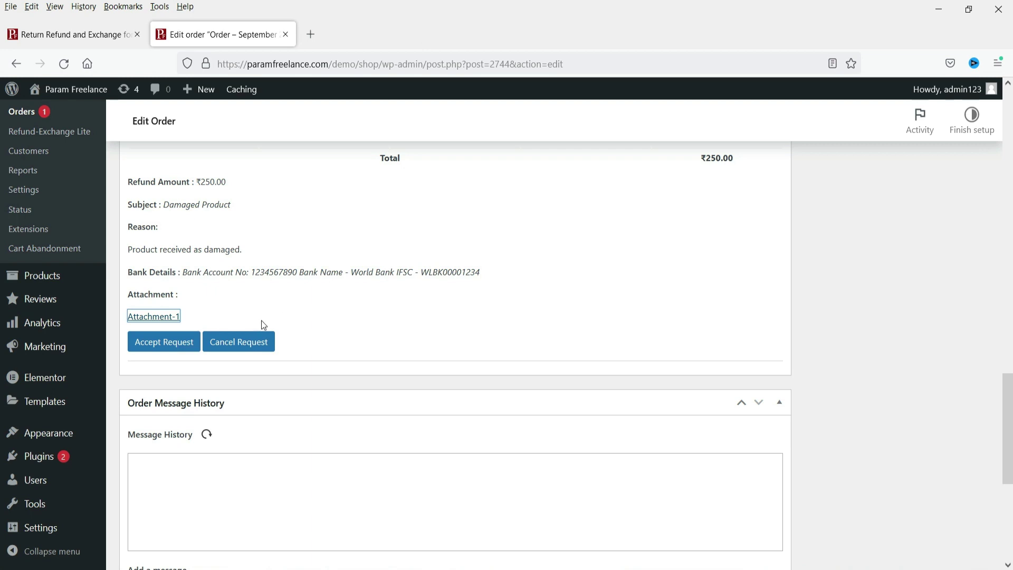
pyautogui.click(161, 348)
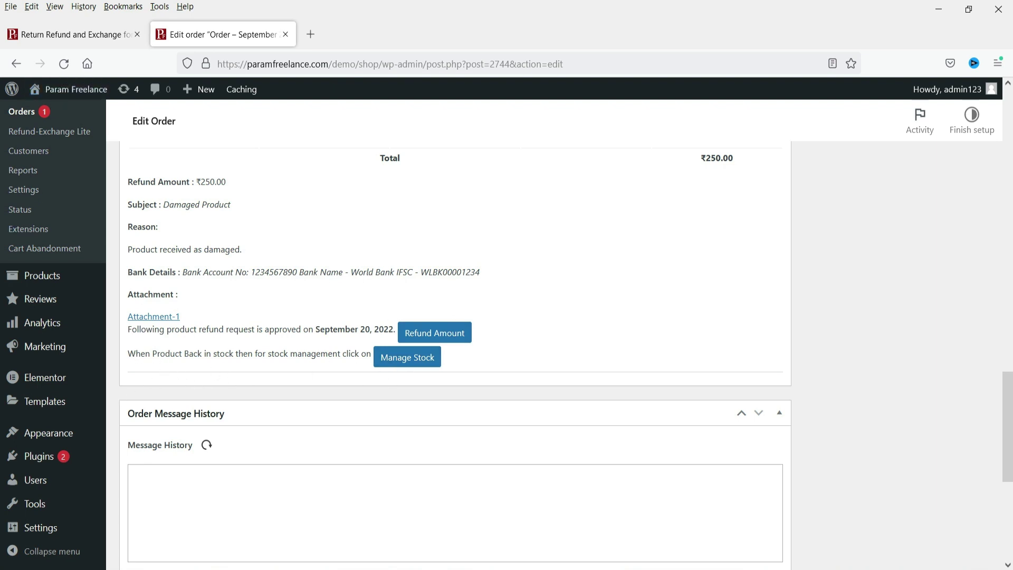
# Step: Check the Manage Stock Button option in the plugin's Refund settings and return to the beginning of the order page
pyautogui.click(72, 34)
pyautogui.scroll(10, 332, 287)
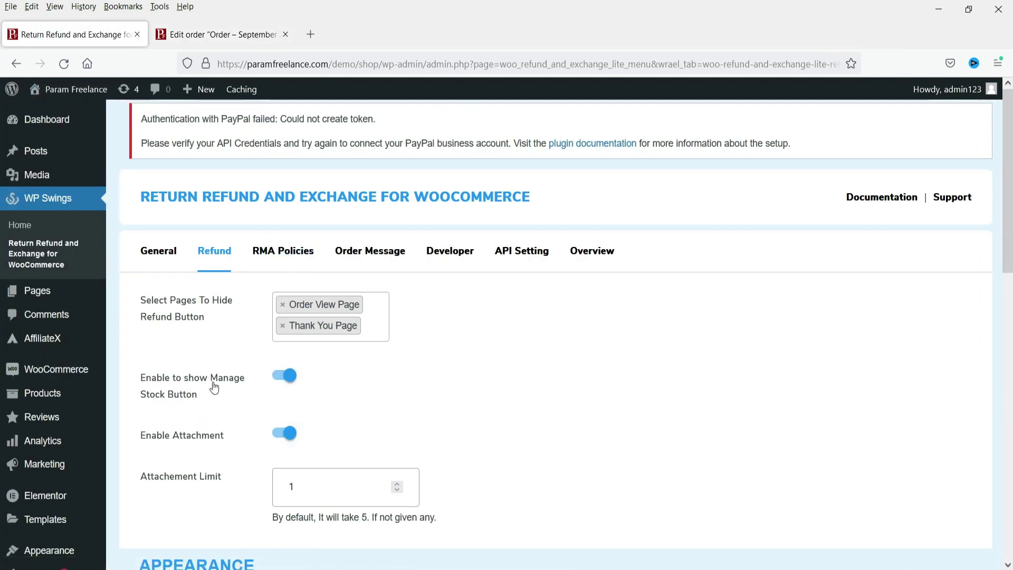
pyautogui.click(193, 34)
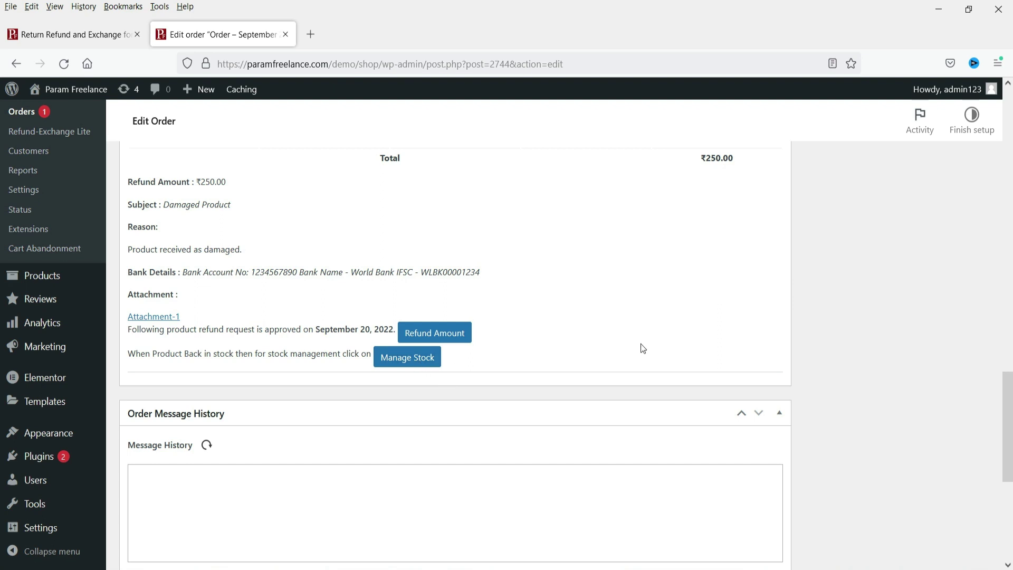
pyautogui.scroll(20, 900, 347)
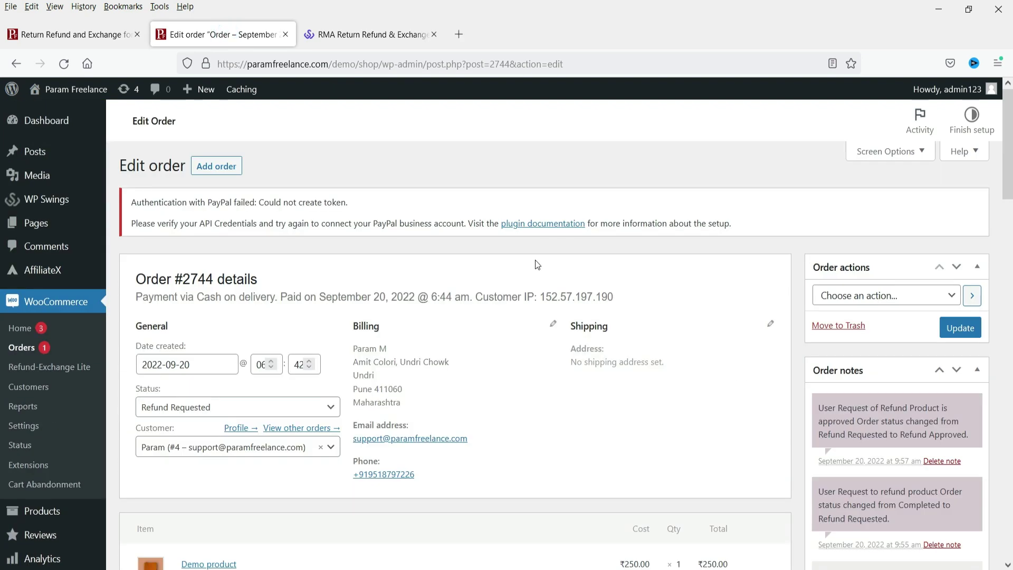
# Step: Examine the top features on the RMA Return Refund & Exchange For WooCommerce Pro product page and return to the order
pyautogui.click(350, 35)
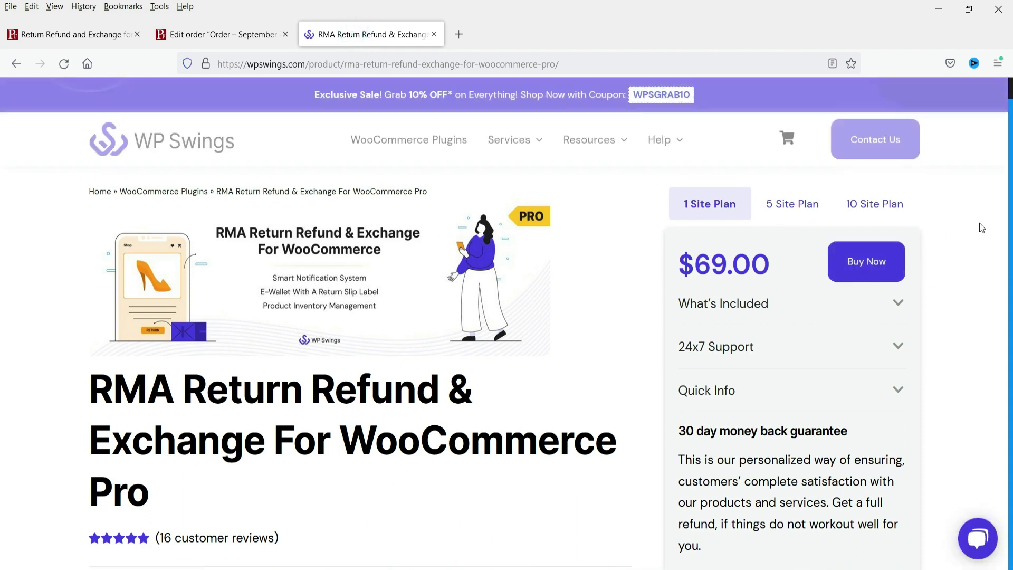
pyautogui.hotkey('ctrl', 'pageup')
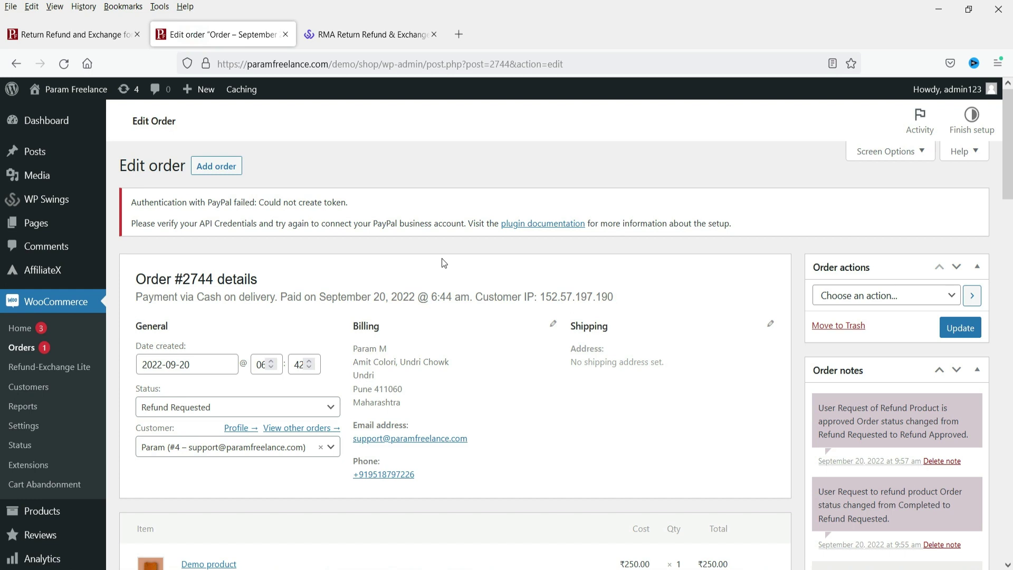
pyautogui.click(337, 27)
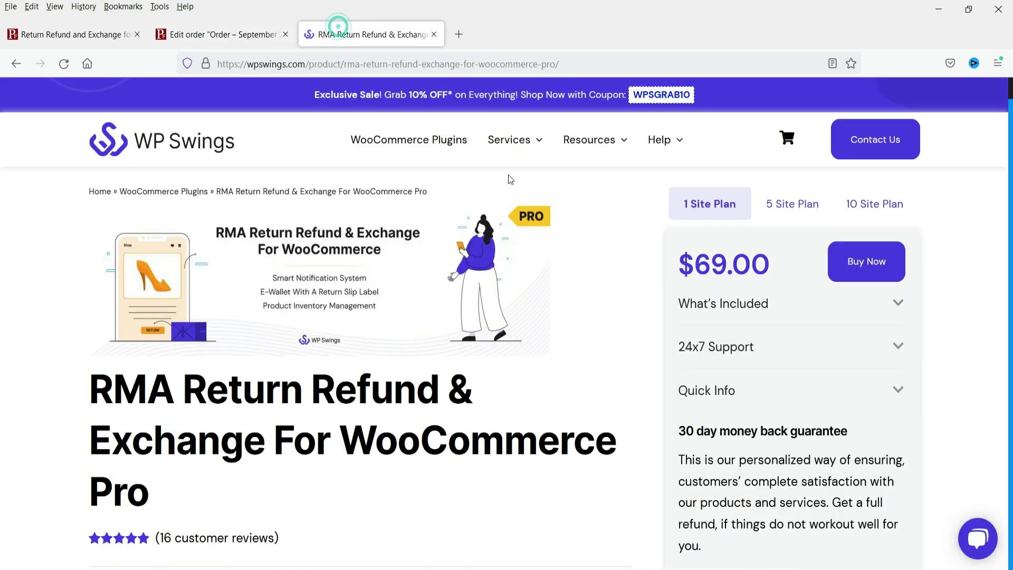
pyautogui.scroll(-10, 37, 232)
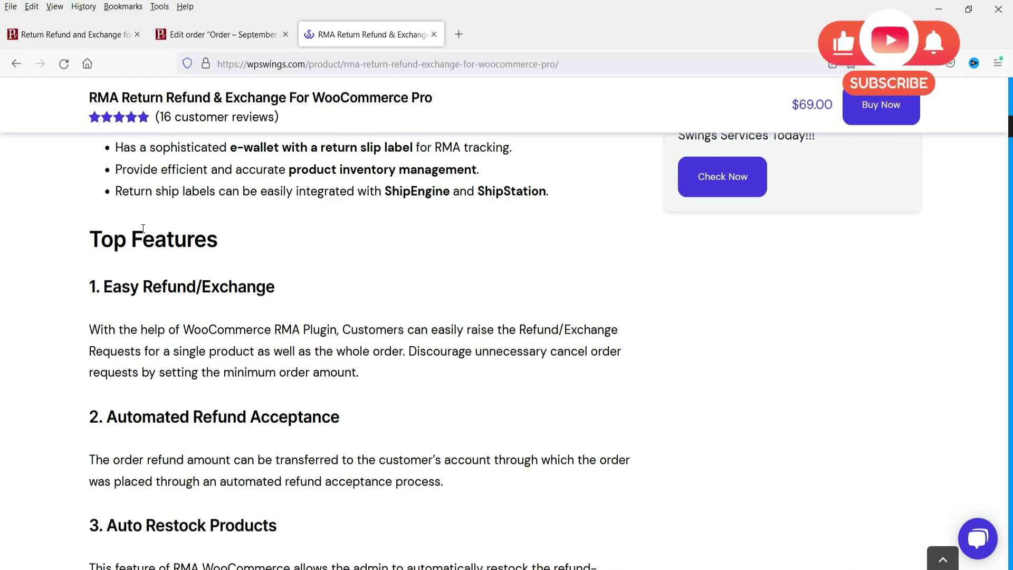
pyautogui.scroll(-12, 147, 274)
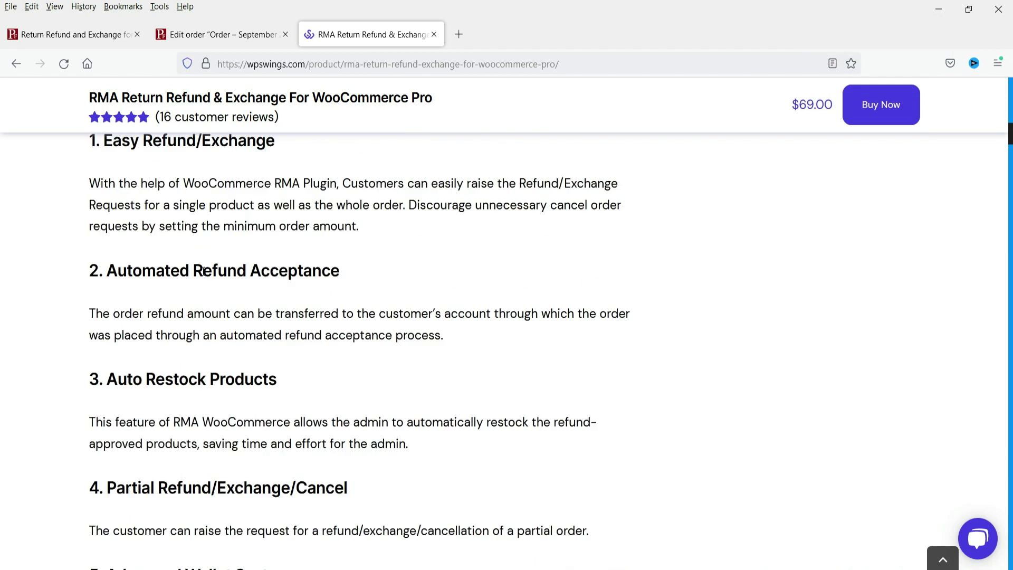
pyautogui.scroll(-8, 437, 275)
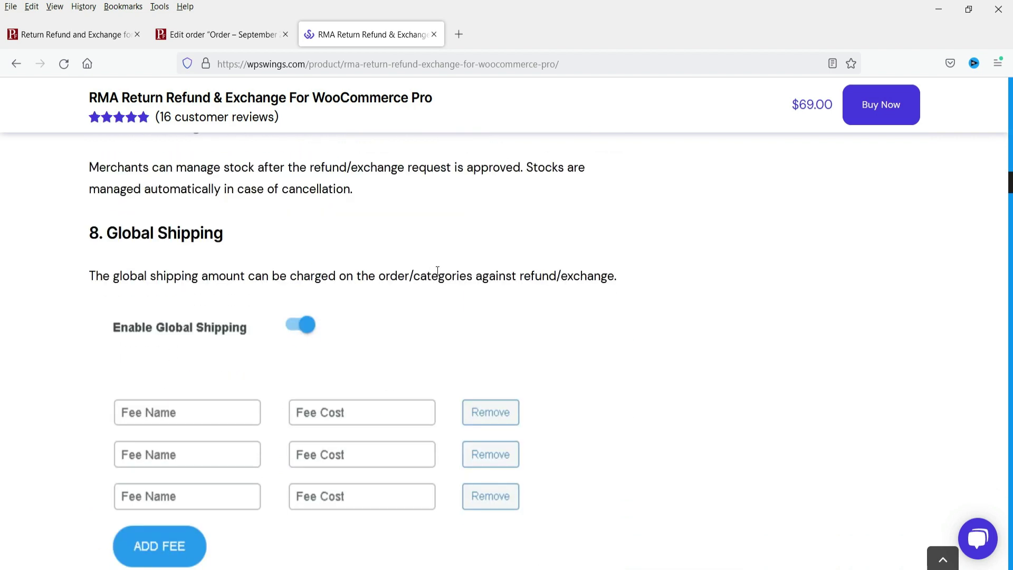
pyautogui.click(191, 35)
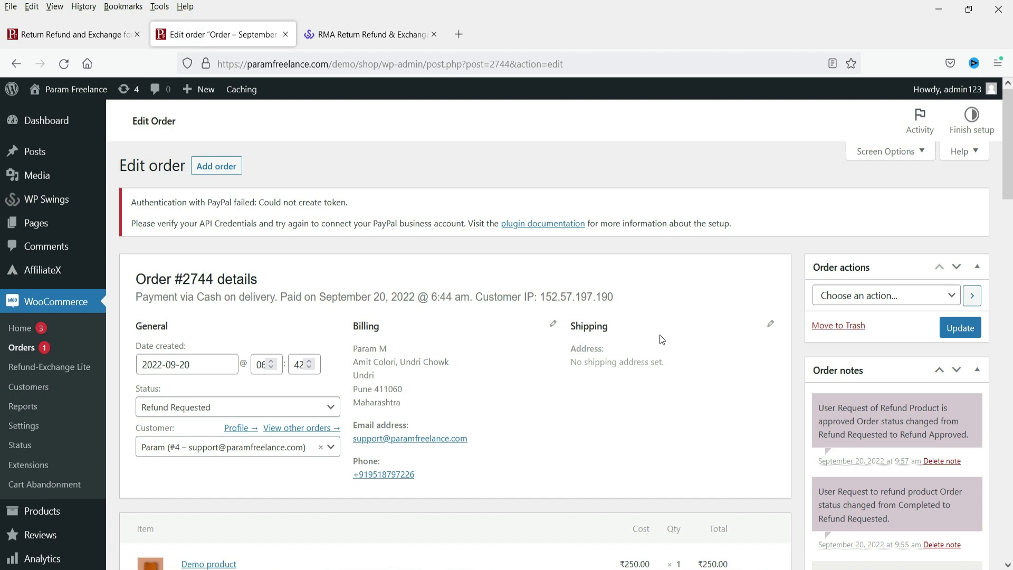